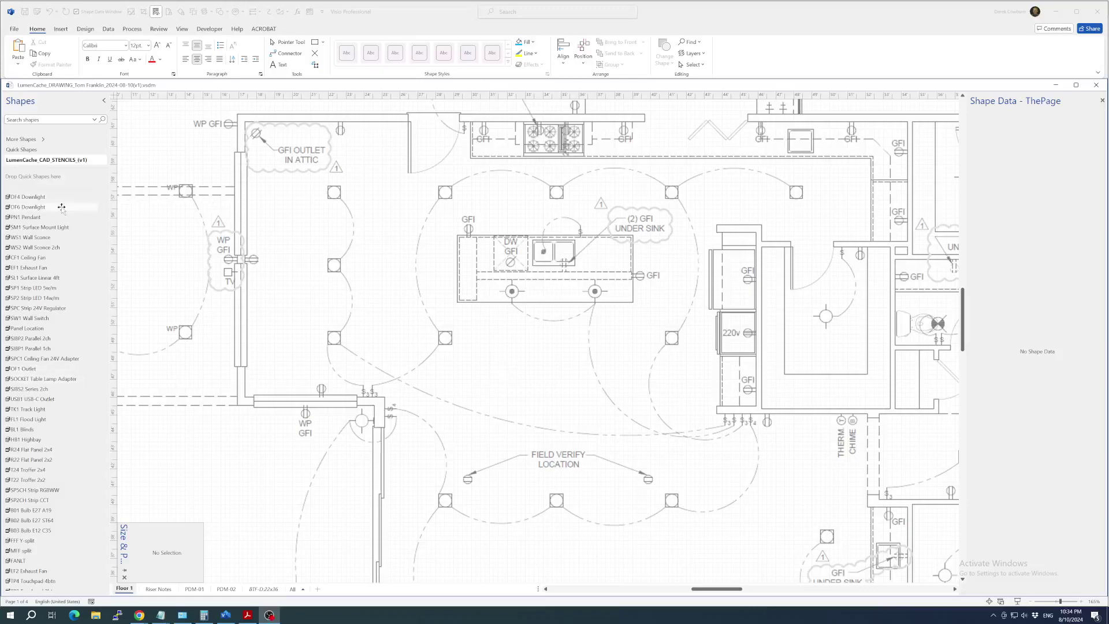
- Place a PN1 pendant below the island sink and a DF6 downlight at the top-left ceiling spot
{"action": "left_click_drag", "start_coordinate": [26, 216], "coordinate": [595, 293]}
{"action": "left_click_drag", "start_coordinate": [23, 209], "coordinate": [335, 194]}
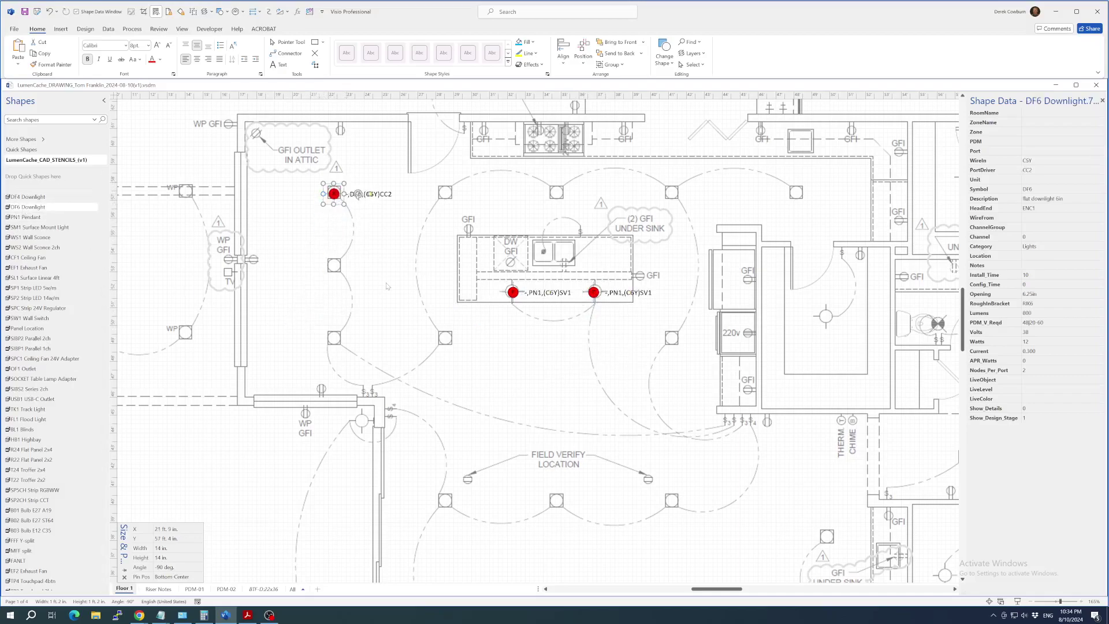
{"action": "key", "text": "ctrl+v"}
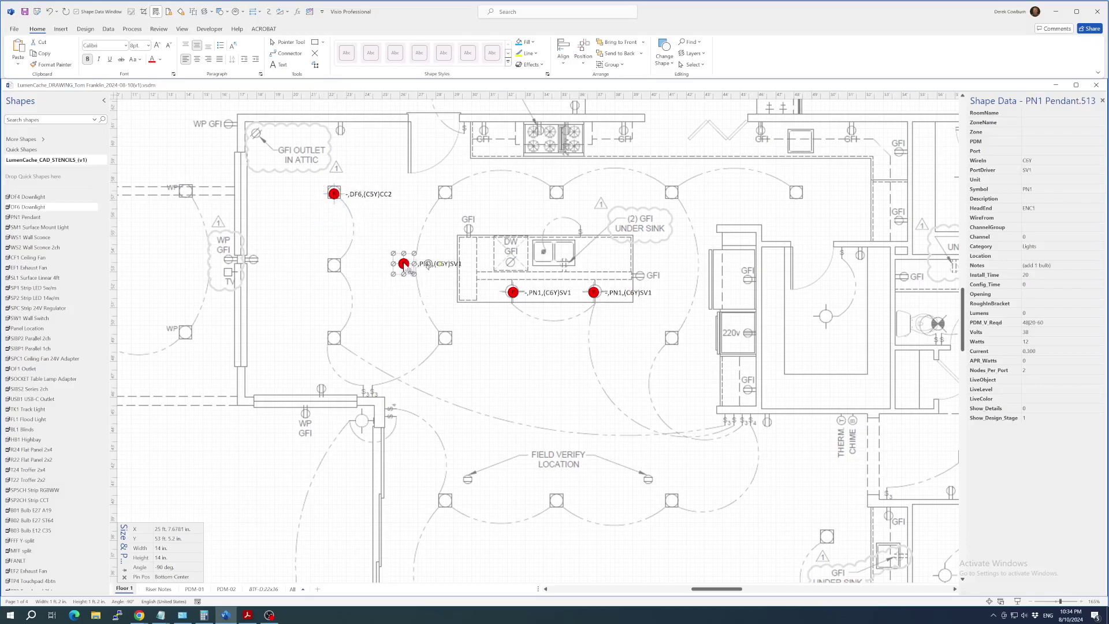
{"action": "key", "text": "Delete"}
- Copy the DF6 downlight onto the left, lower-left, 220v-counter and top-row ceiling spots
{"action": "left_click", "coordinate": [334, 195]}
{"action": "key", "text": "ctrl+c"}
{"action": "key", "text": "ctrl+v"}
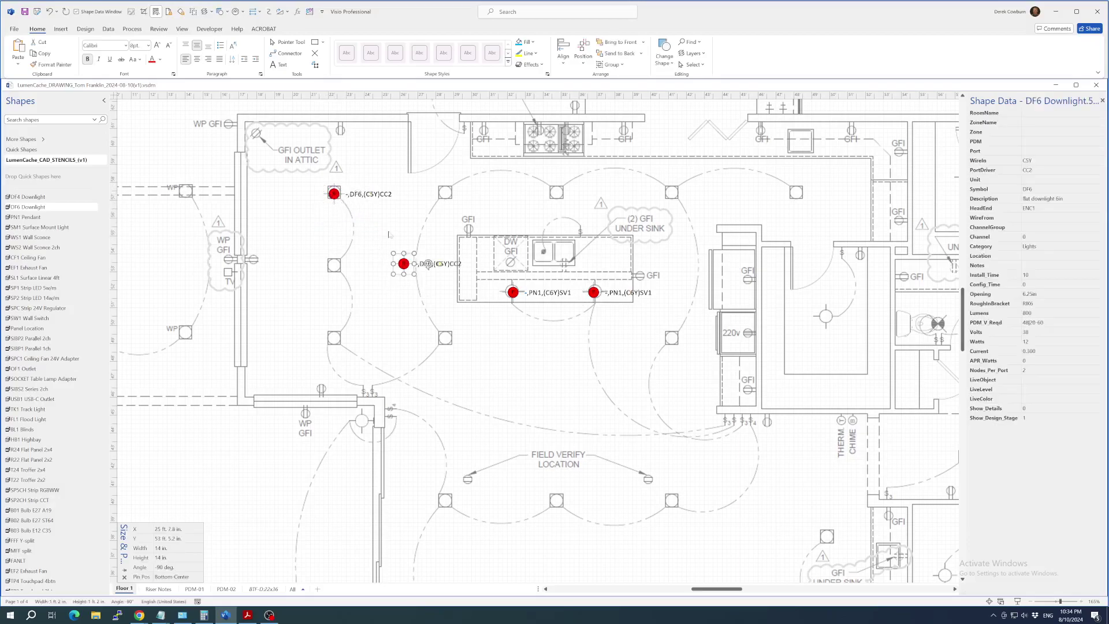
{"action": "left_click_drag", "start_coordinate": [404, 263], "coordinate": [334, 266]}
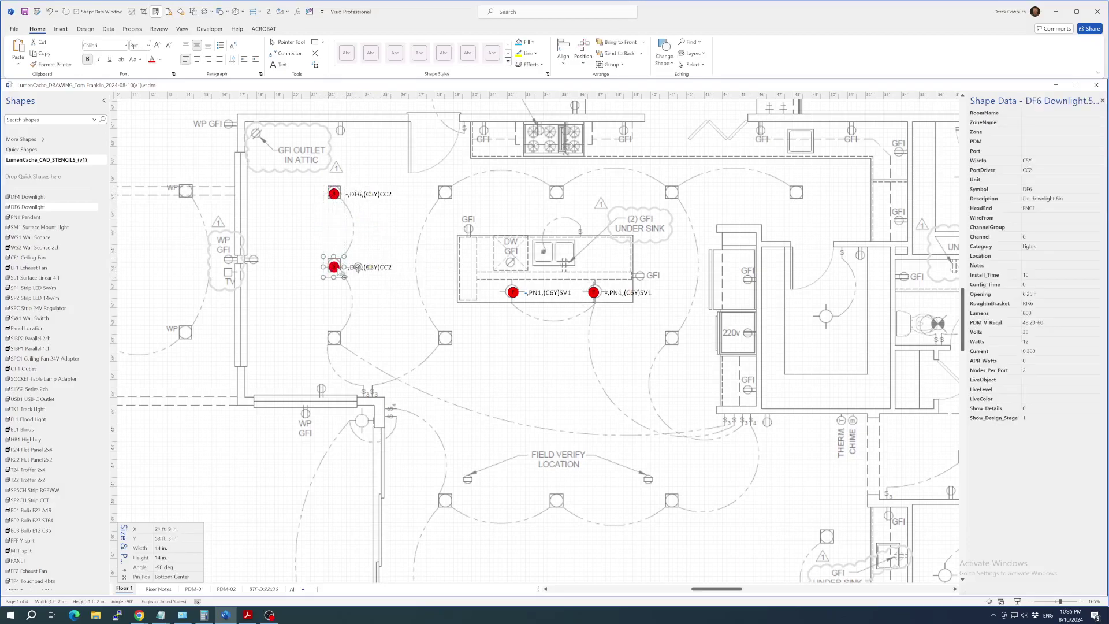
{"action": "key", "text": "ctrl+v"}
{"action": "left_click_drag", "start_coordinate": [411, 342], "coordinate": [341, 344]}
{"action": "key", "text": "ctrl+v"}
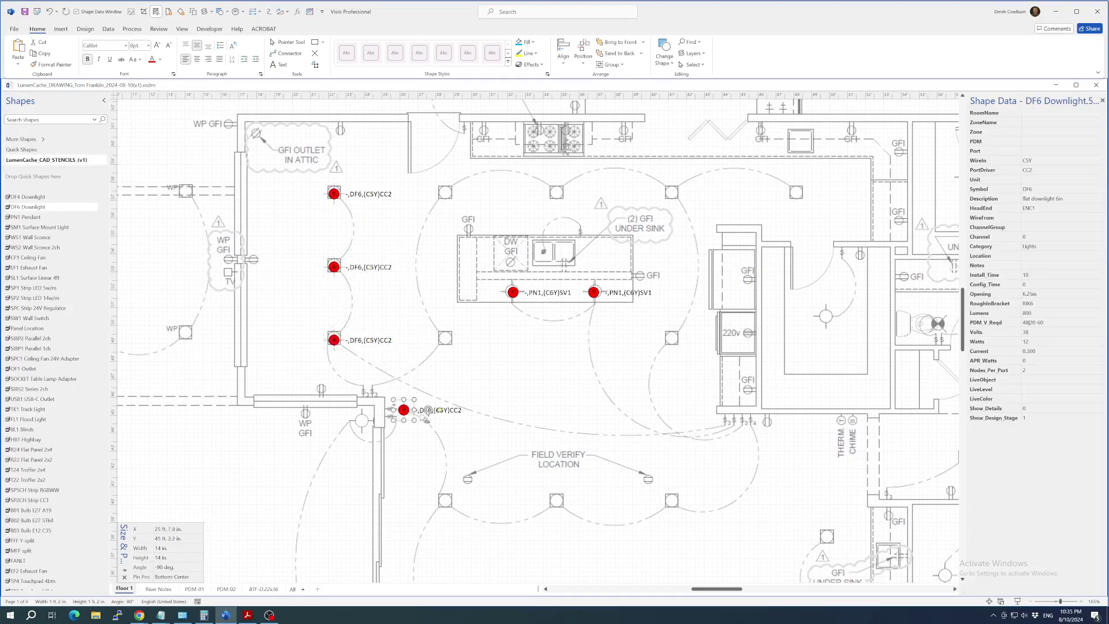
{"action": "left_click_drag", "start_coordinate": [426, 417], "coordinate": [693, 347]}
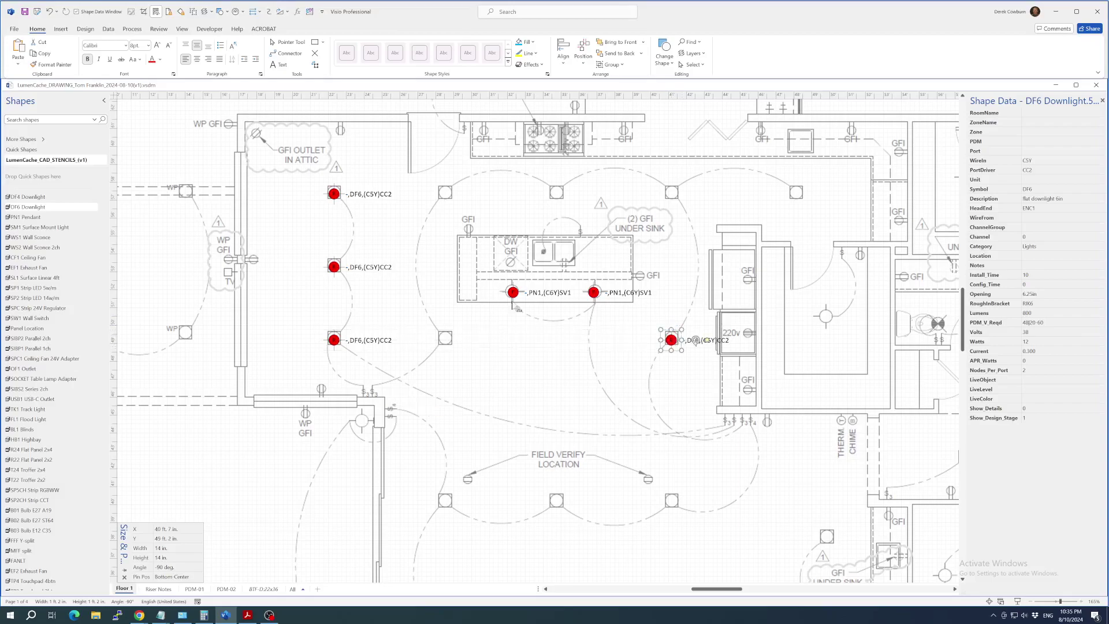
{"action": "key", "text": "ctrl+v"}
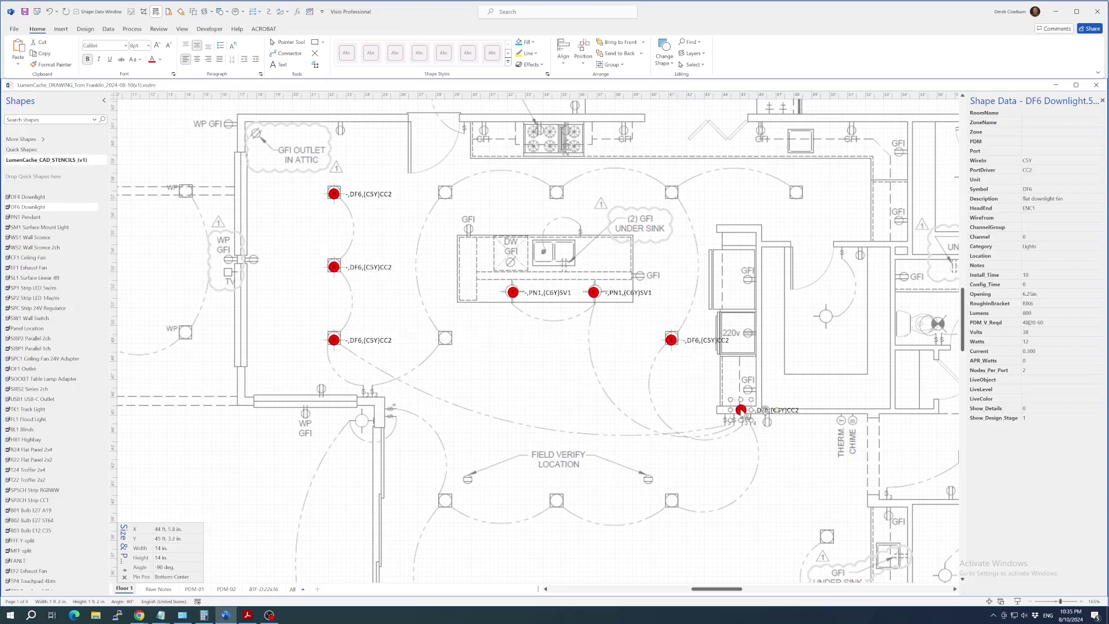
{"action": "left_click_drag", "start_coordinate": [741, 410], "coordinate": [672, 193]}
- Place more DF6 downlight copies at the top-right, middle top, right-room and lower-middle spots
{"action": "key", "text": "ctrl+v"}
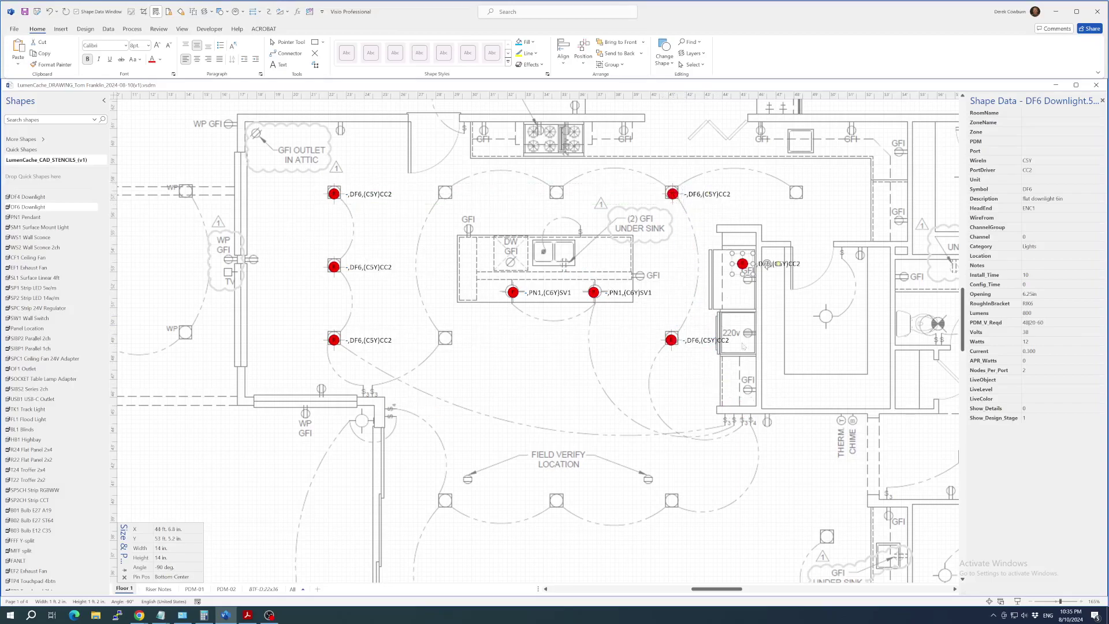
{"action": "left_click_drag", "start_coordinate": [749, 271], "coordinate": [803, 201]}
{"action": "key", "text": "ctrl+v"}
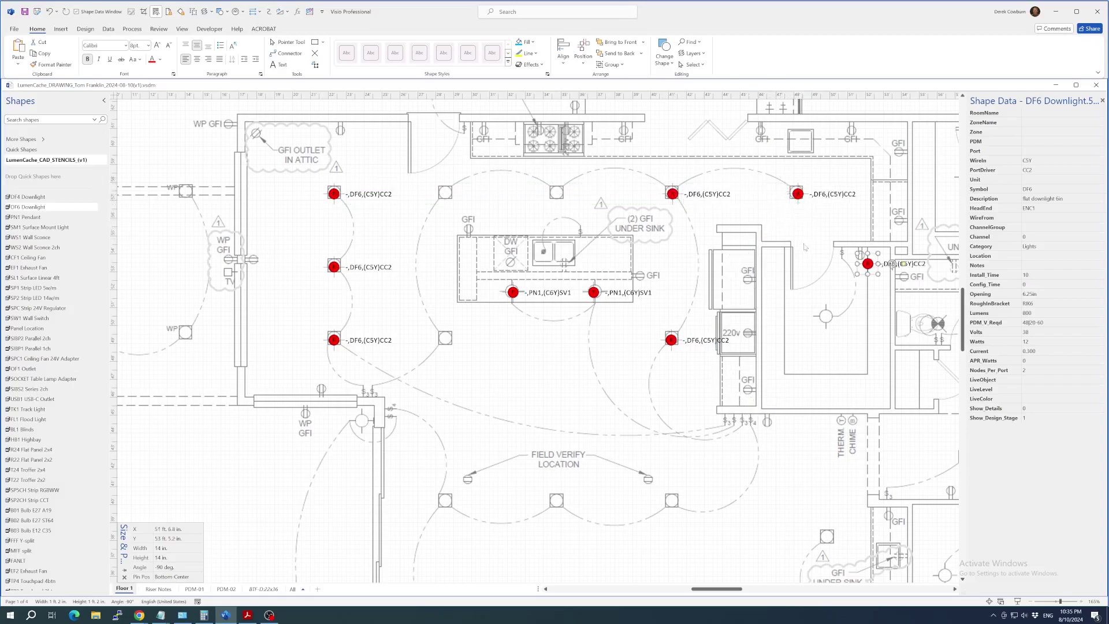
{"action": "left_click_drag", "start_coordinate": [877, 268], "coordinate": [565, 198]}
{"action": "key", "text": "ctrl+v"}
{"action": "left_click_drag", "start_coordinate": [626, 267], "coordinate": [825, 316]}
{"action": "key", "text": "ctrl+v"}
{"action": "left_click_drag", "start_coordinate": [819, 388], "coordinate": [451, 199]}
{"action": "key", "text": "ctrl+v"}
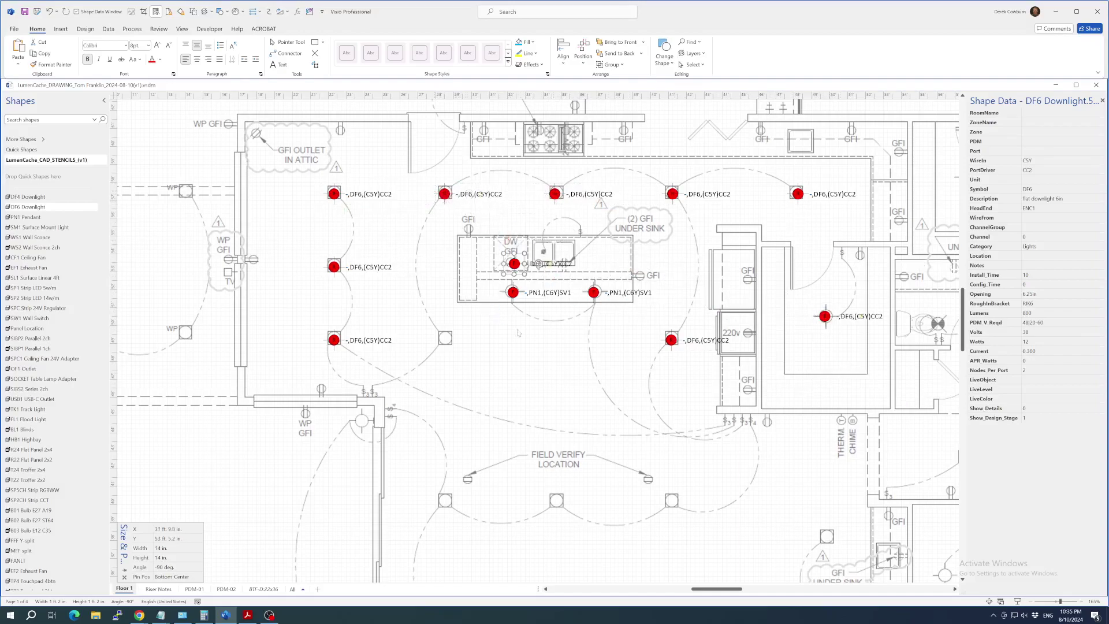
{"action": "left_click_drag", "start_coordinate": [523, 270], "coordinate": [453, 346]}
{"action": "scroll", "coordinate": [396, 282], "scroll_direction": "down", "scroll_amount": 1}
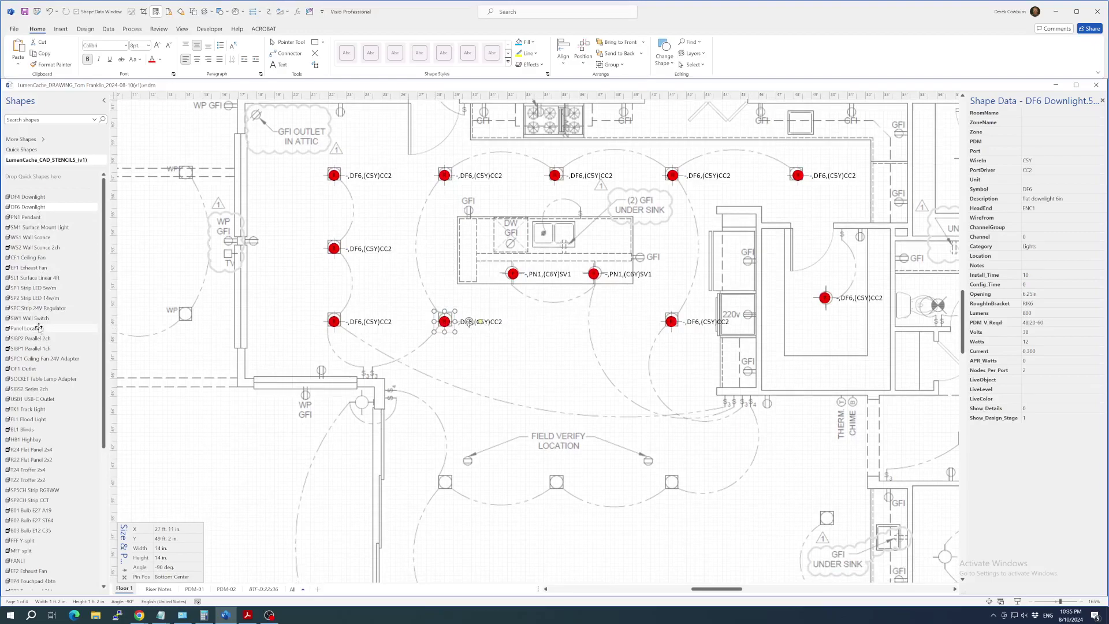
- Place a pair of SW1W wall switches side by side at the left doorway
{"action": "left_click_drag", "start_coordinate": [39, 317], "coordinate": [364, 372]}
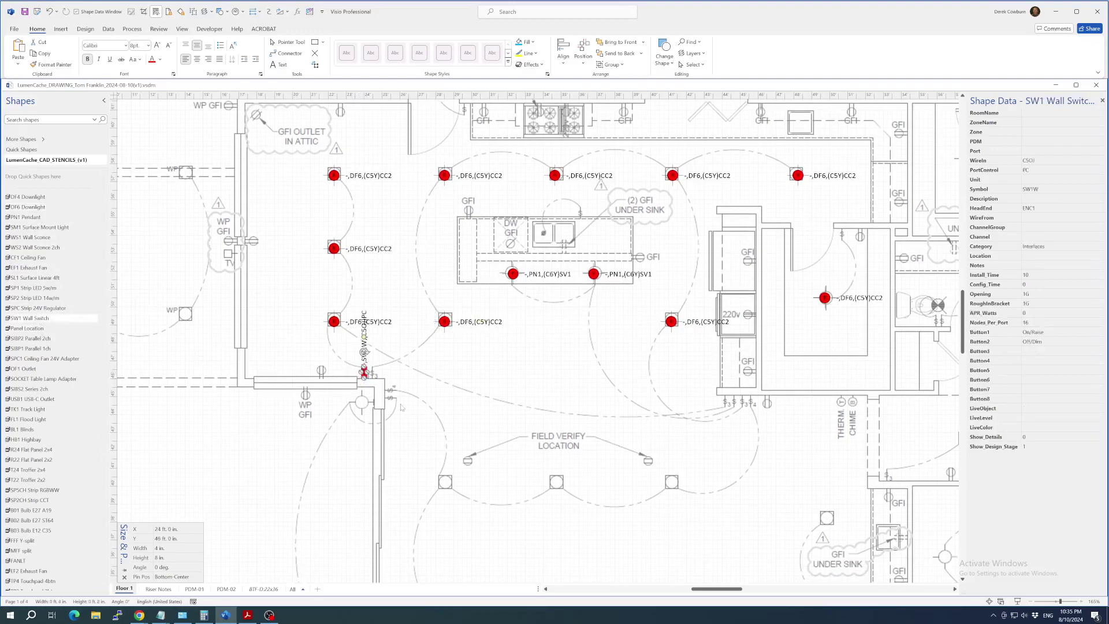
{"action": "left_click", "coordinate": [435, 450]}
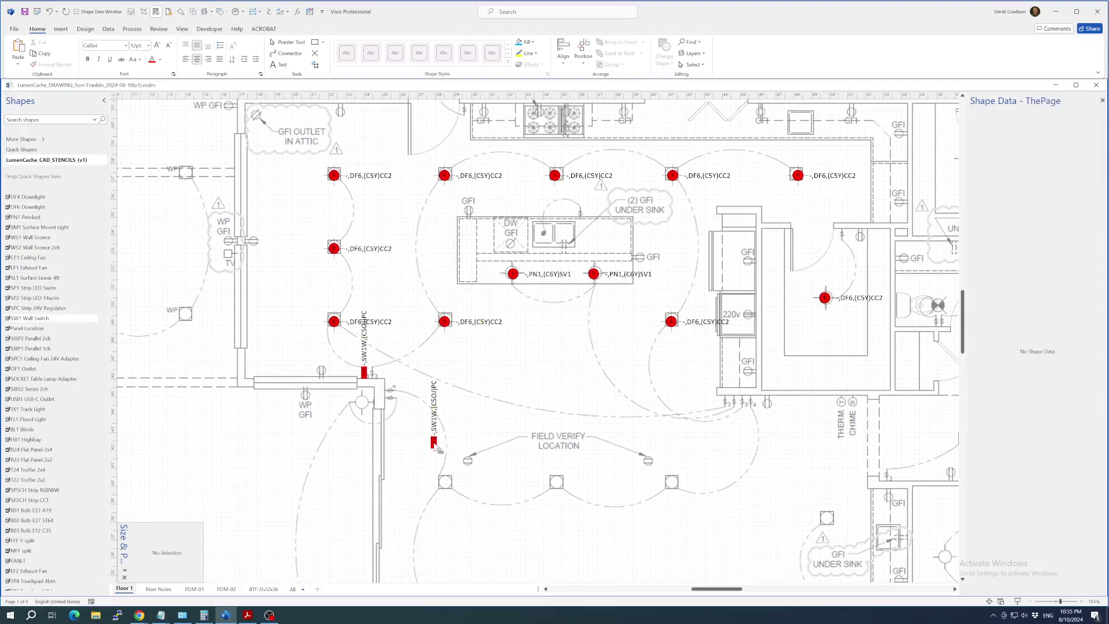
{"action": "left_click_drag", "start_coordinate": [434, 442], "coordinate": [374, 373]}
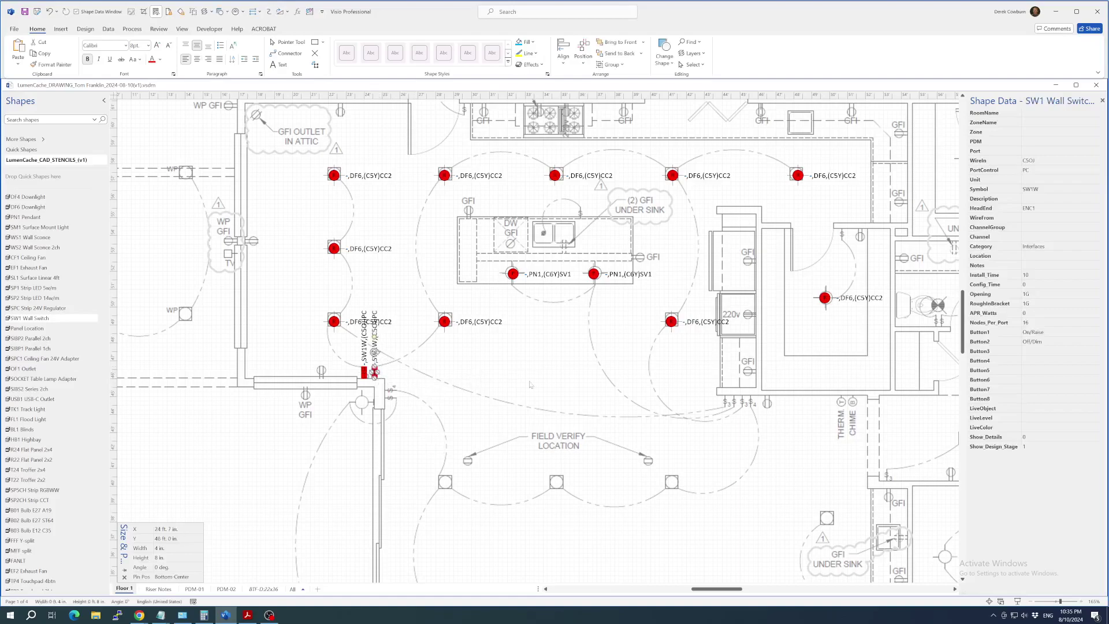
- Add a second wall-switch pair, rotated 180°, below the counter
{"action": "key", "text": "ctrl+v"}
{"action": "left_click_drag", "start_coordinate": [444, 434], "coordinate": [744, 403]}
{"action": "left_click", "coordinate": [415, 462]}
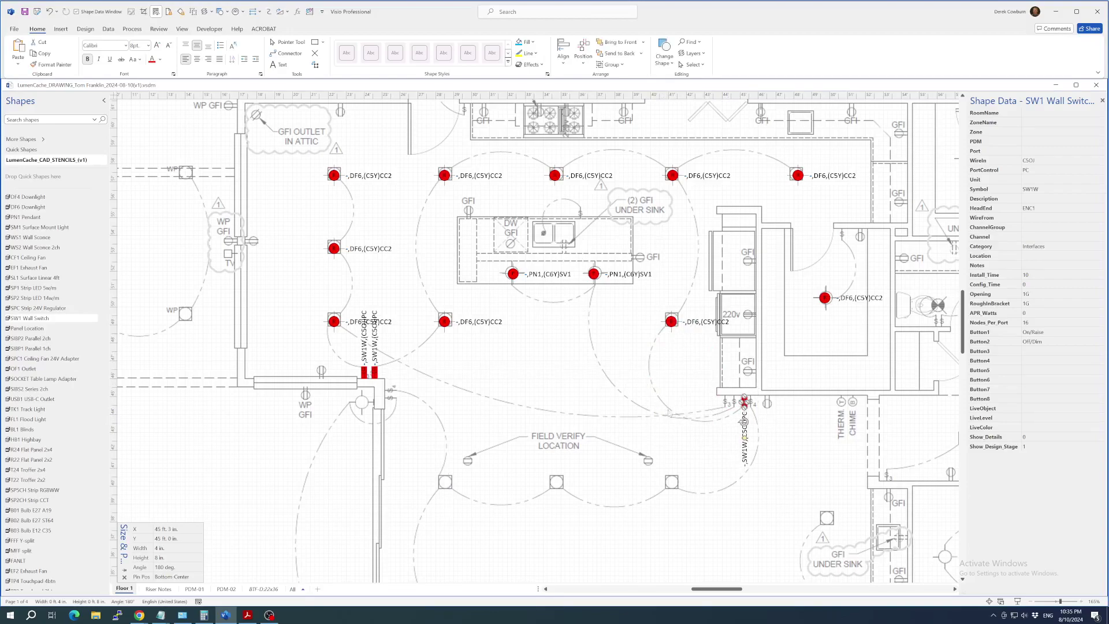
{"action": "key", "text": "ctrl+d"}
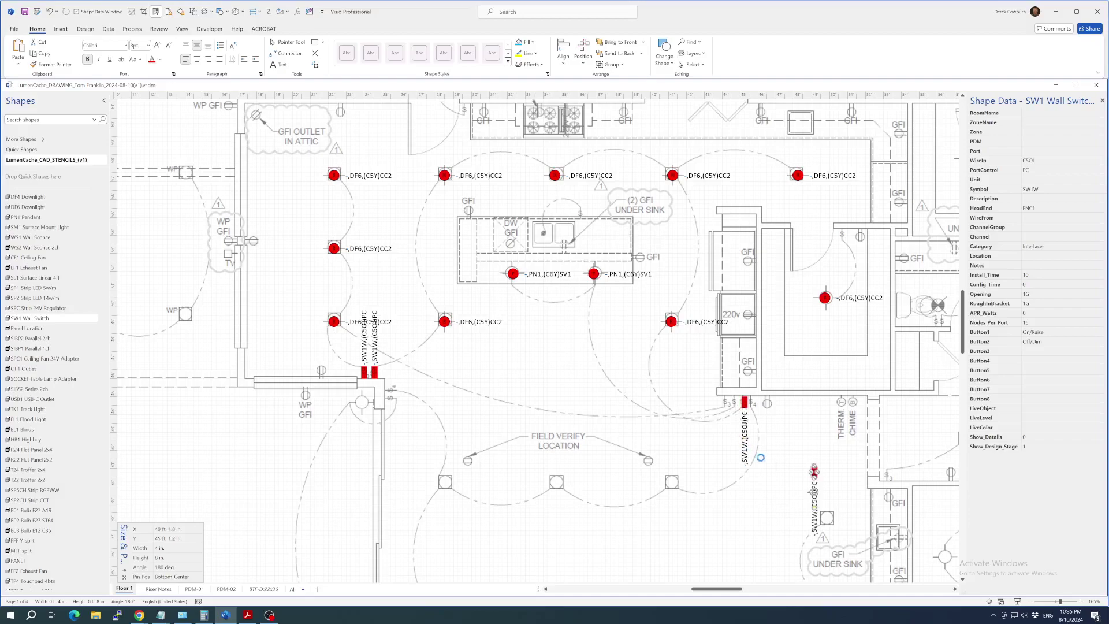
{"action": "left_click_drag", "start_coordinate": [815, 471], "coordinate": [735, 404]}
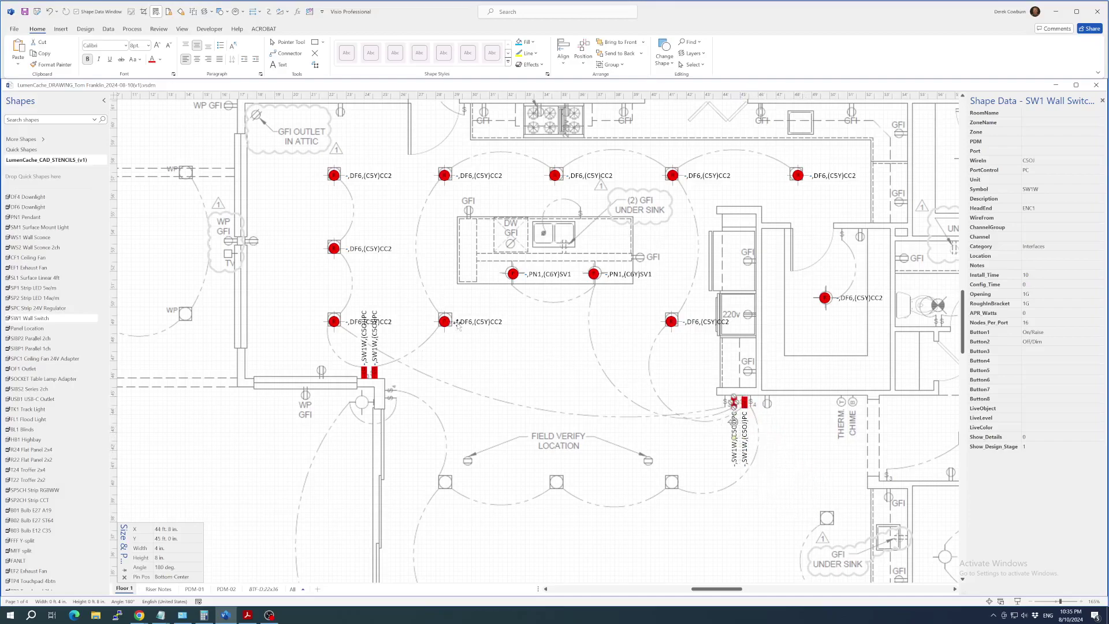
{"action": "left_click", "coordinate": [446, 322]}
{"action": "left_click", "coordinate": [489, 355]}
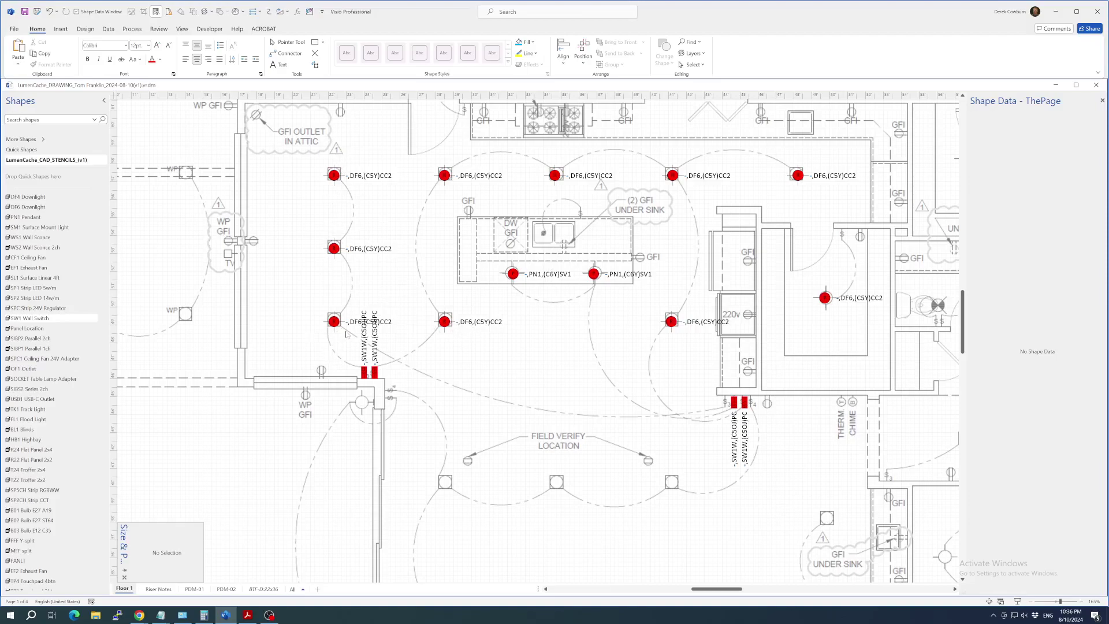
{"action": "scroll", "coordinate": [338, 219], "scroll_direction": "up", "scroll_amount": 2}
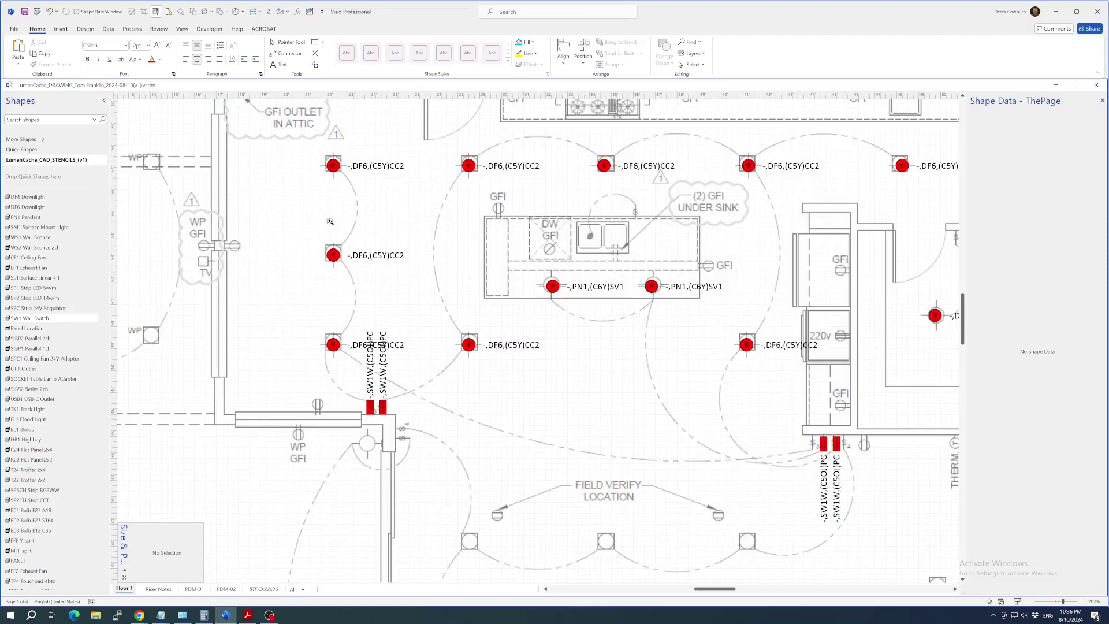
{"action": "scroll", "coordinate": [330, 240], "scroll_direction": "down", "scroll_amount": 4}
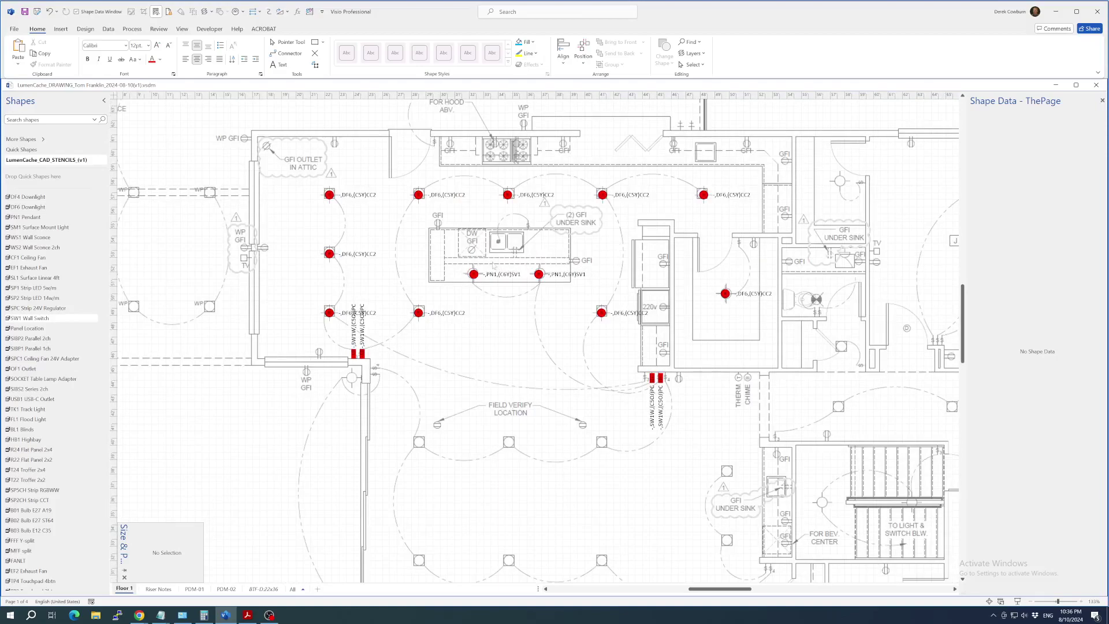
{"action": "scroll", "coordinate": [490, 279], "scroll_direction": "left", "scroll_amount": 1}
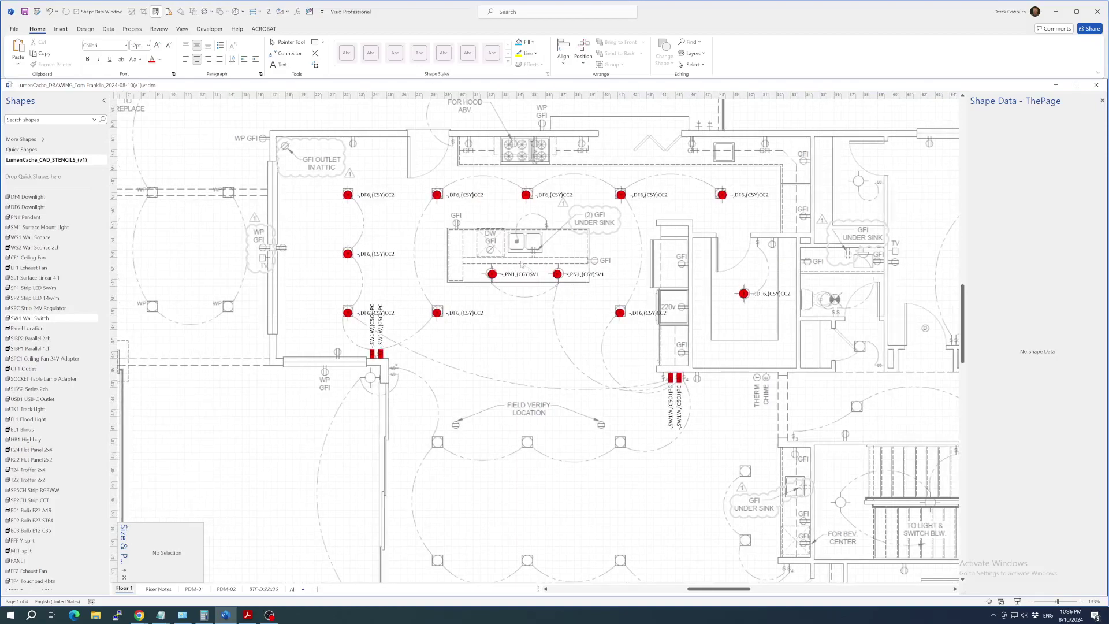
{"action": "scroll", "coordinate": [526, 282], "scroll_direction": "left", "scroll_amount": 2}
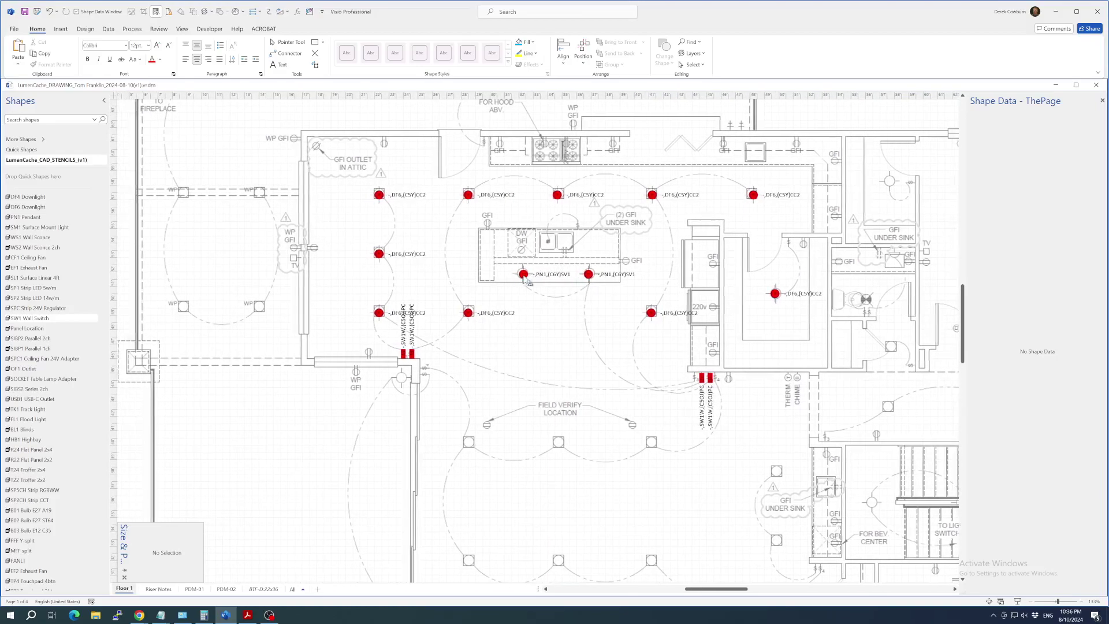
{"action": "scroll", "coordinate": [520, 277], "scroll_direction": "up", "scroll_amount": 6}
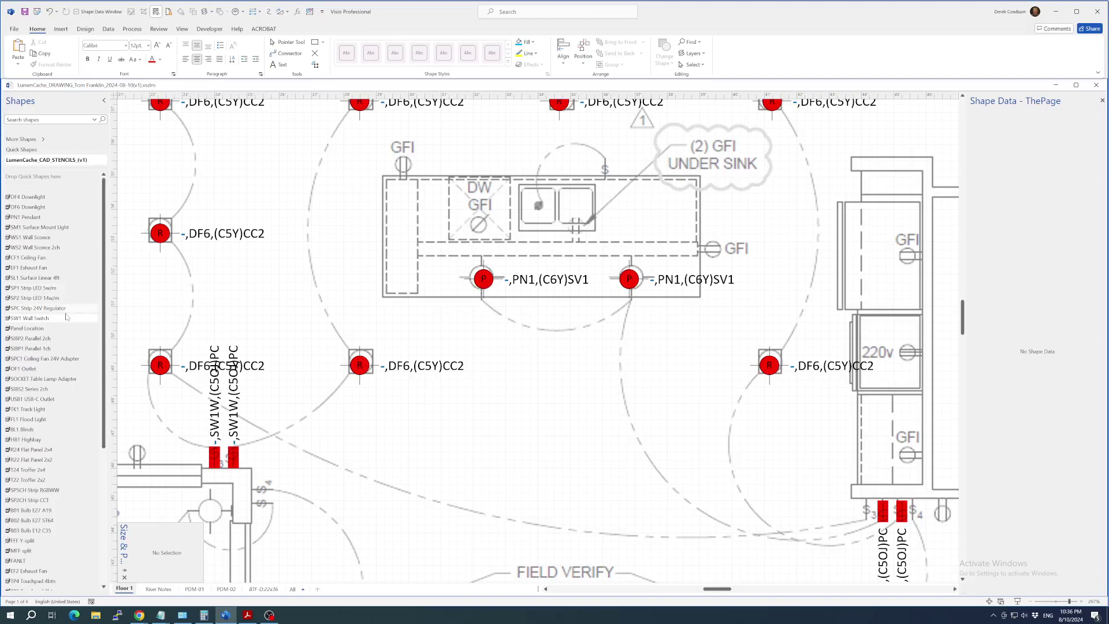
{"action": "scroll", "coordinate": [403, 424], "scroll_direction": "up", "scroll_amount": 2}
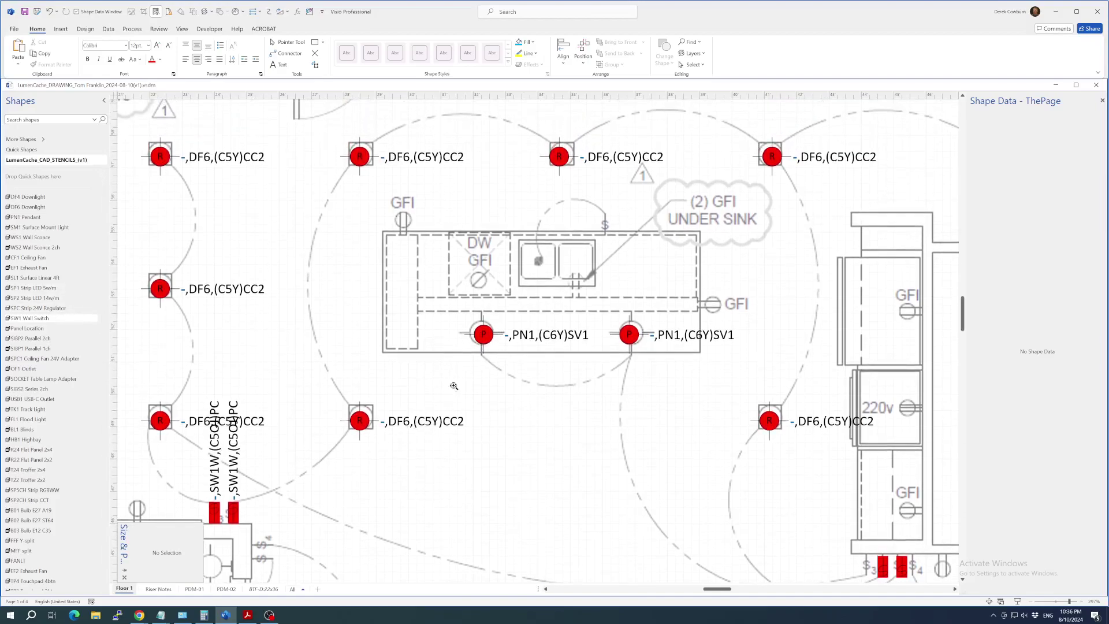
{"action": "scroll", "coordinate": [453, 386], "scroll_direction": "down", "scroll_amount": 3, "text": "ctrl"}
{"action": "scroll", "coordinate": [473, 353], "scroll_direction": "up", "scroll_amount": 4, "text": "ctrl"}
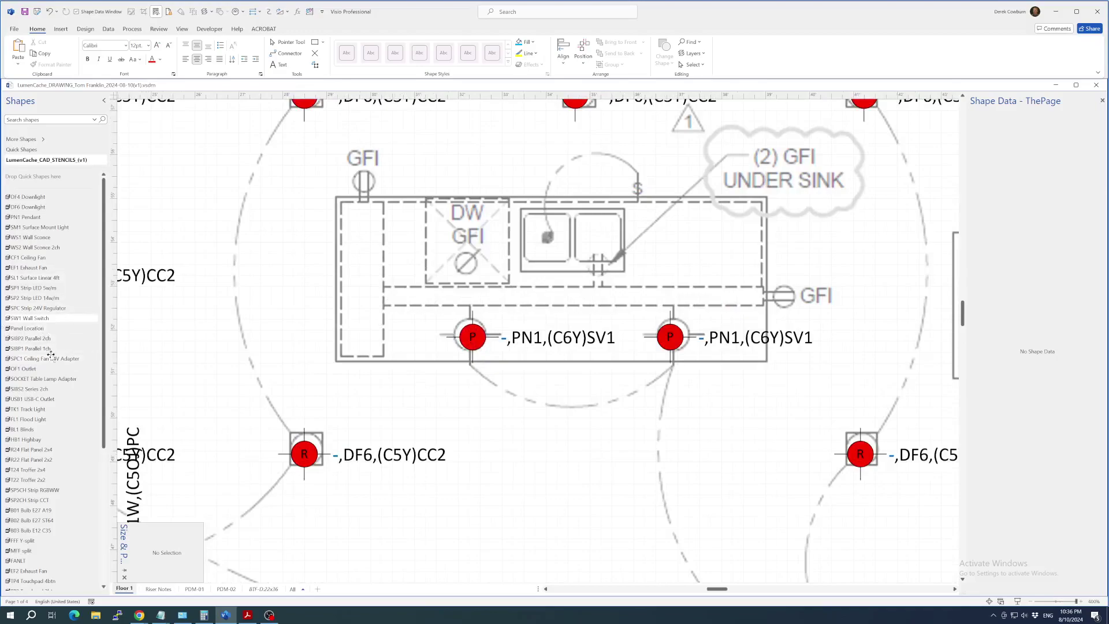
- Put an SIBP1 Parallel 1ch tag below the left PN1 pendant and a duplicate beside the right one
{"action": "left_click_drag", "start_coordinate": [40, 348], "coordinate": [491, 358]}
{"action": "key", "text": "ctrl+d"}
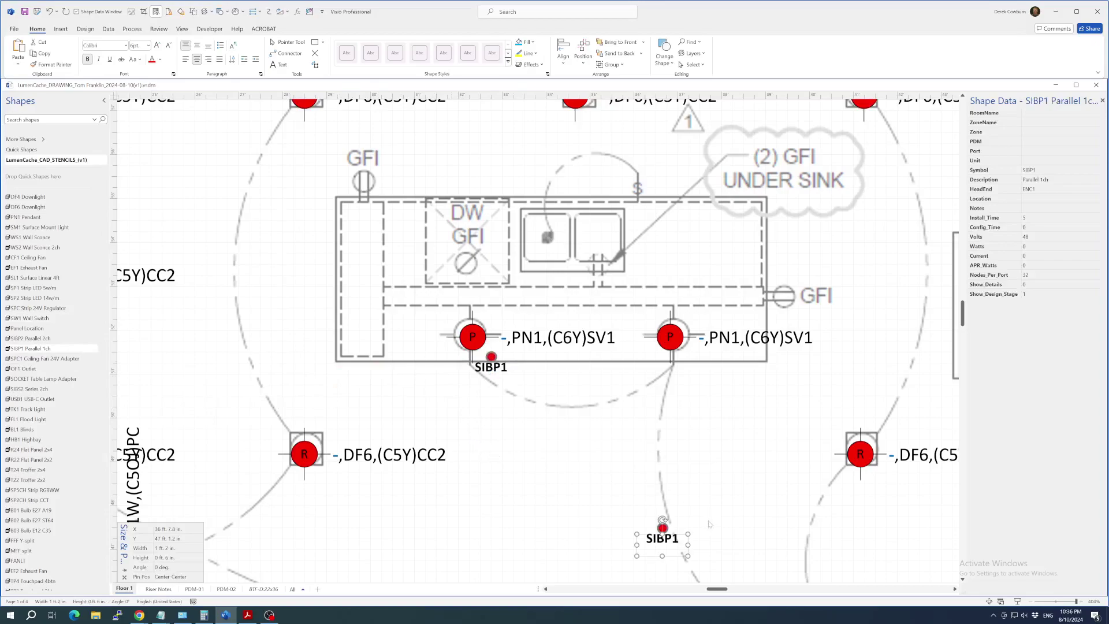
{"action": "left_click_drag", "start_coordinate": [667, 530], "coordinate": [691, 359]}
{"action": "scroll", "coordinate": [548, 360], "scroll_direction": "down", "scroll_amount": 5}
{"action": "scroll", "coordinate": [520, 342], "scroll_direction": "up", "scroll_amount": 2}
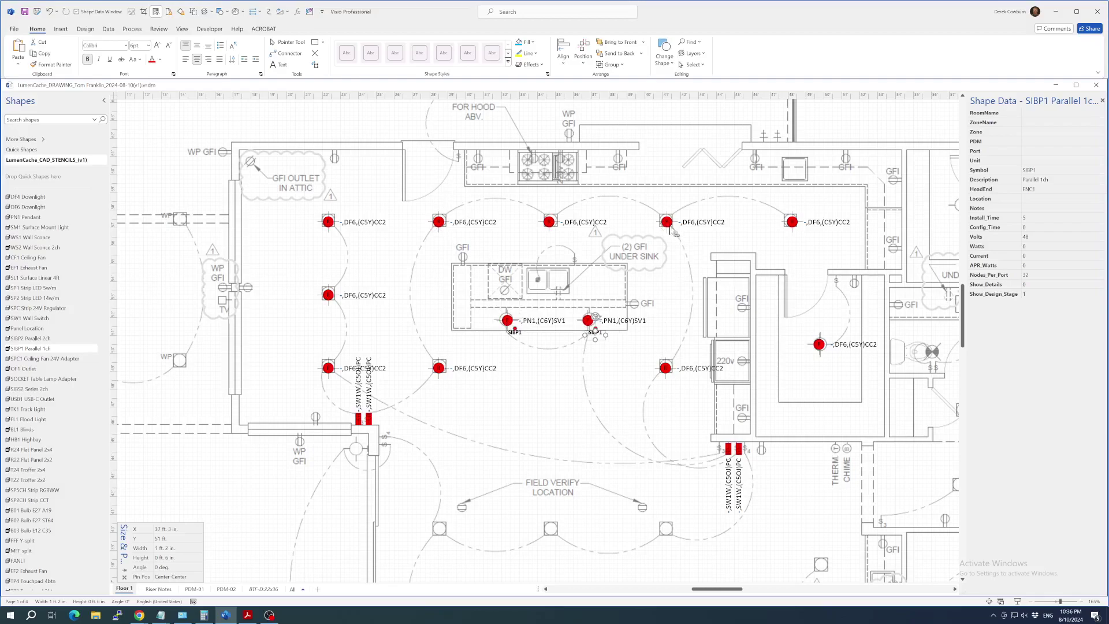
- Wire the three right DF6 downlights and the switch into zone 01-01, placing its home-run arrow on 01-01
{"action": "left_click", "coordinate": [671, 226]}
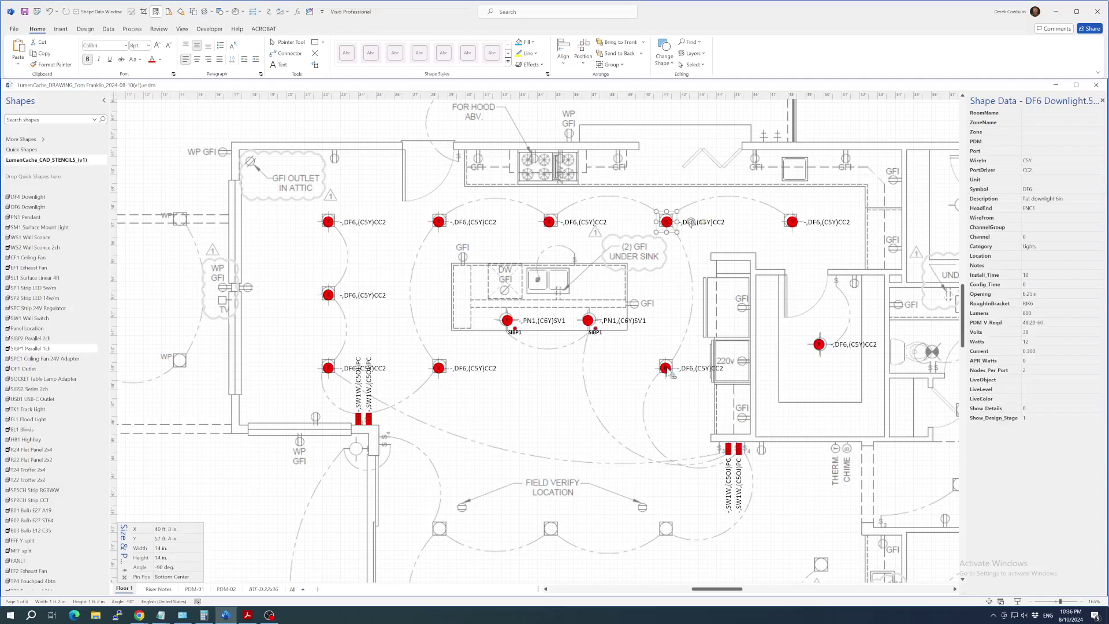
{"action": "left_click", "coordinate": [793, 228]}
{"action": "left_click", "coordinate": [669, 225], "text": "shift"}
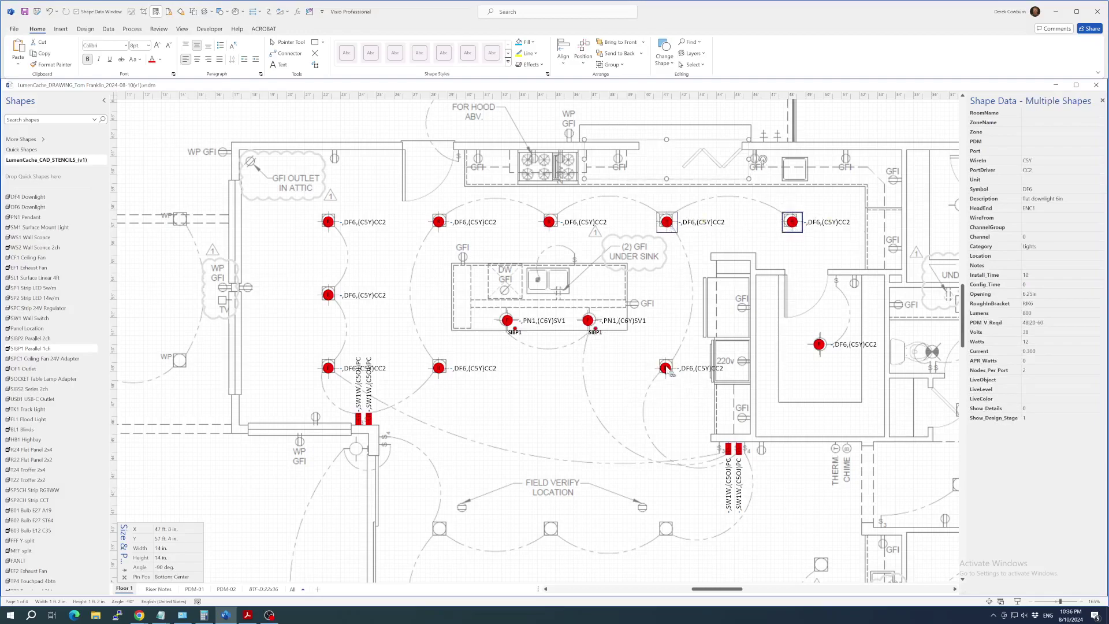
{"action": "left_click", "coordinate": [664, 370], "text": "shift"}
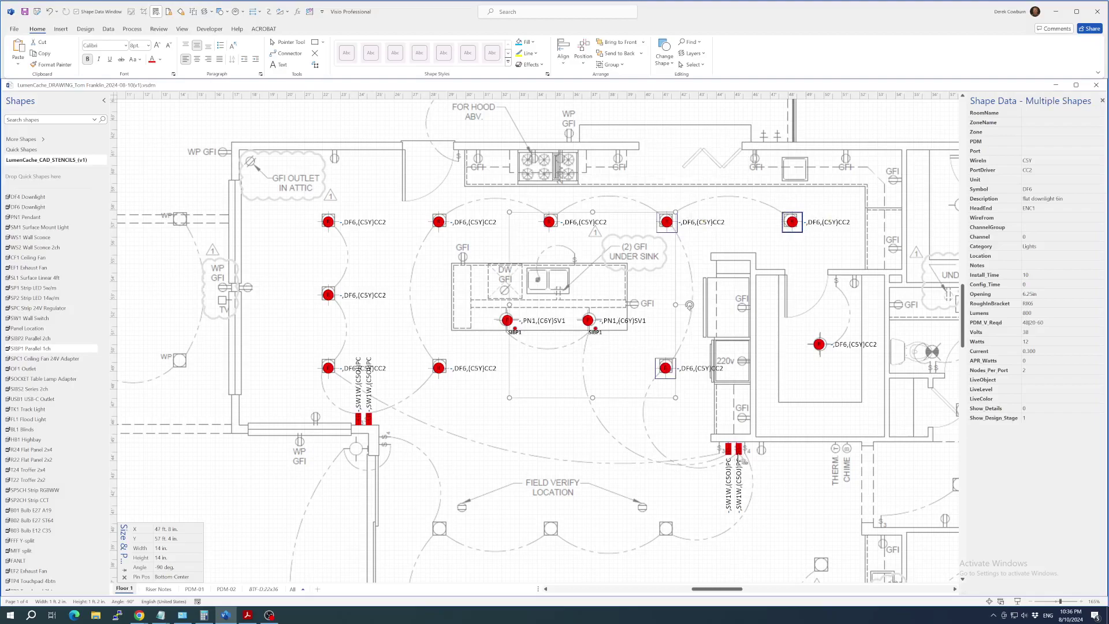
{"action": "left_click", "coordinate": [739, 462], "text": "shift"}
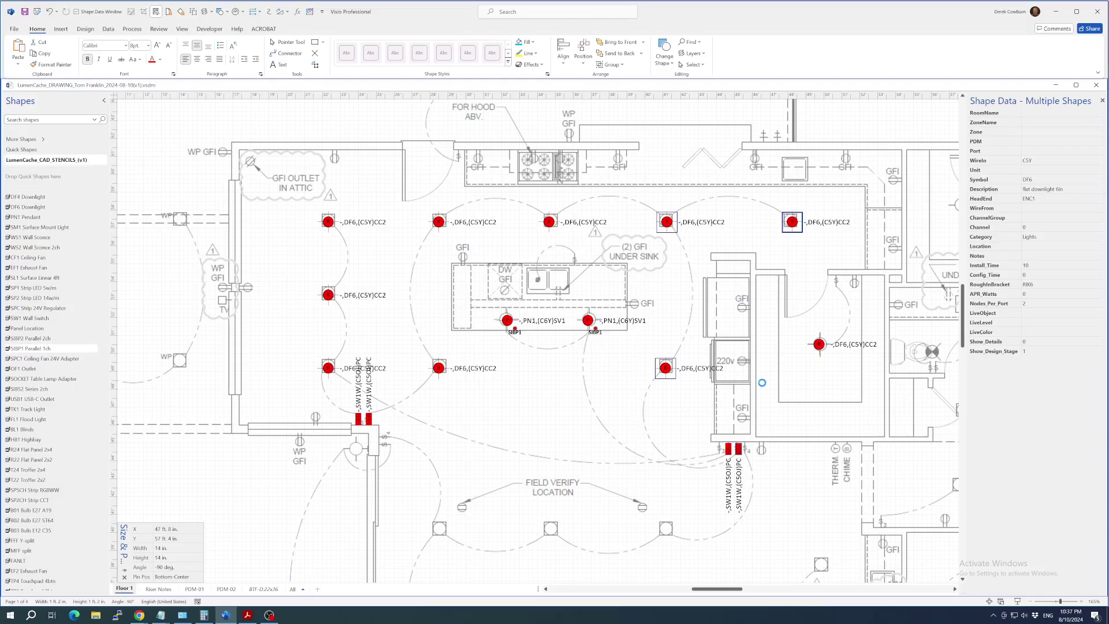
{"action": "scroll", "coordinate": [791, 183], "scroll_direction": "up", "scroll_amount": 3}
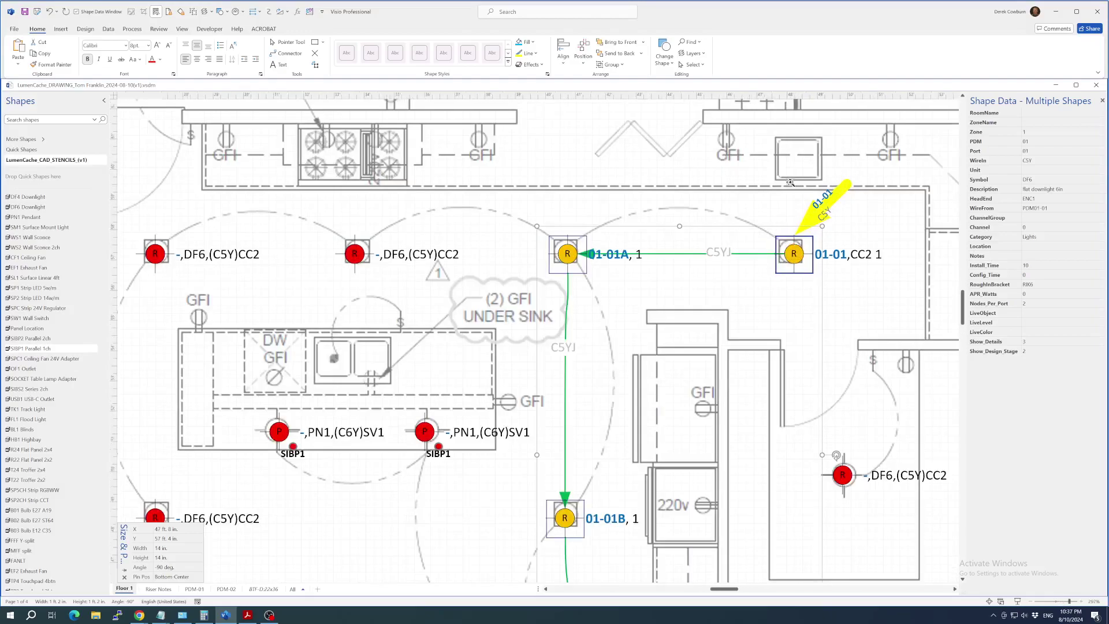
{"action": "left_click", "coordinate": [845, 186]}
{"action": "left_click_drag", "start_coordinate": [844, 186], "coordinate": [859, 170]}
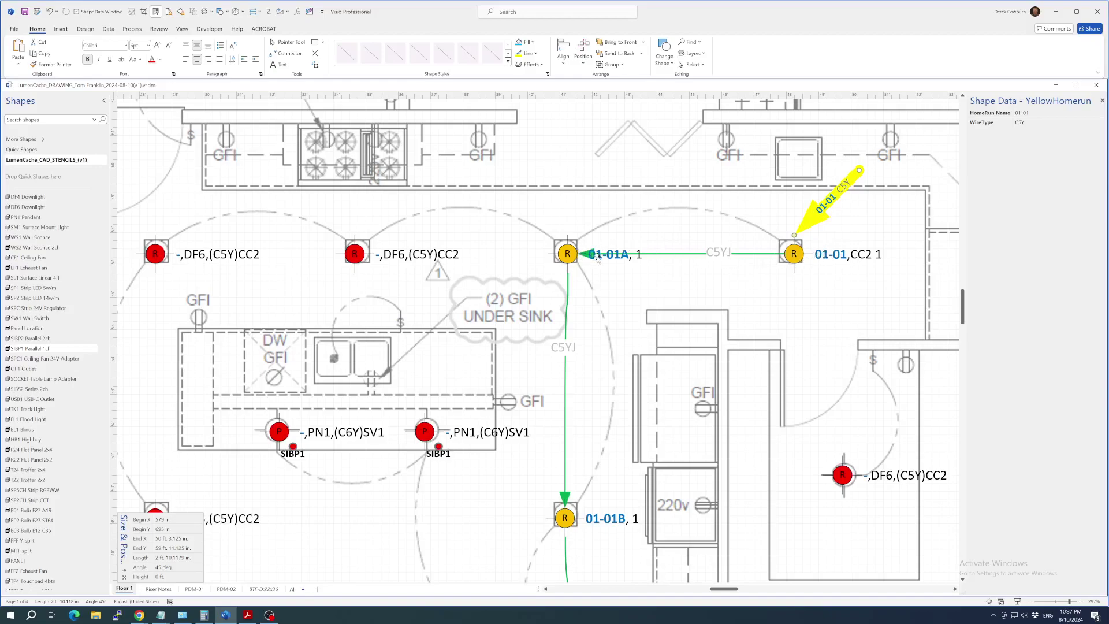
{"action": "scroll", "coordinate": [579, 256], "scroll_direction": "down", "scroll_amount": 3}
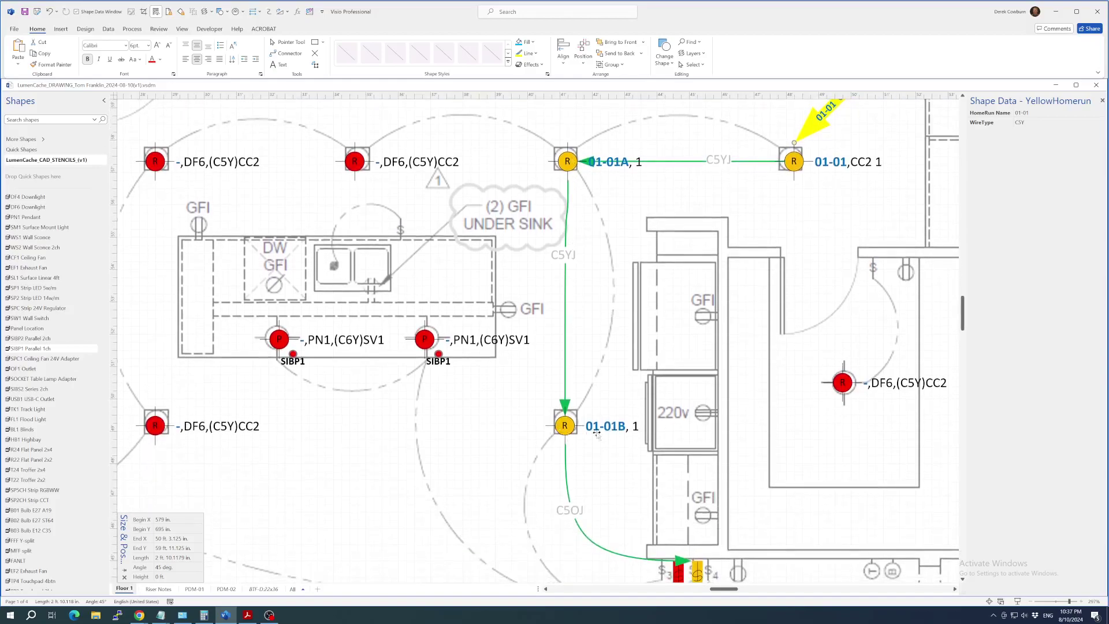
{"action": "scroll", "coordinate": [524, 365], "scroll_direction": "down", "scroll_amount": 2}
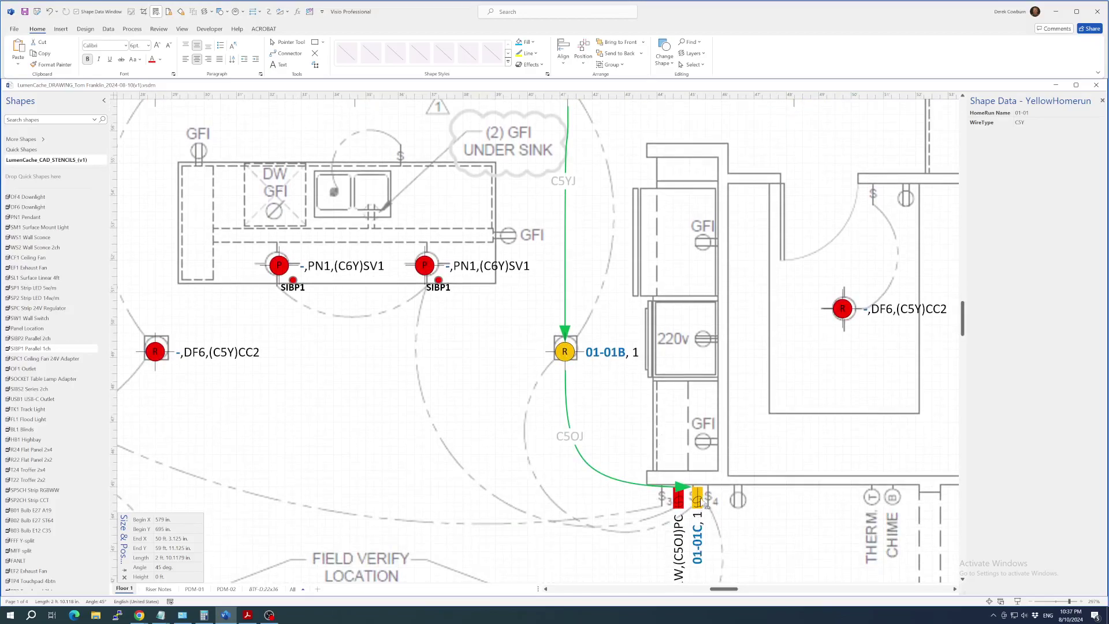
{"action": "scroll", "coordinate": [689, 391], "scroll_direction": "down", "scroll_amount": 4}
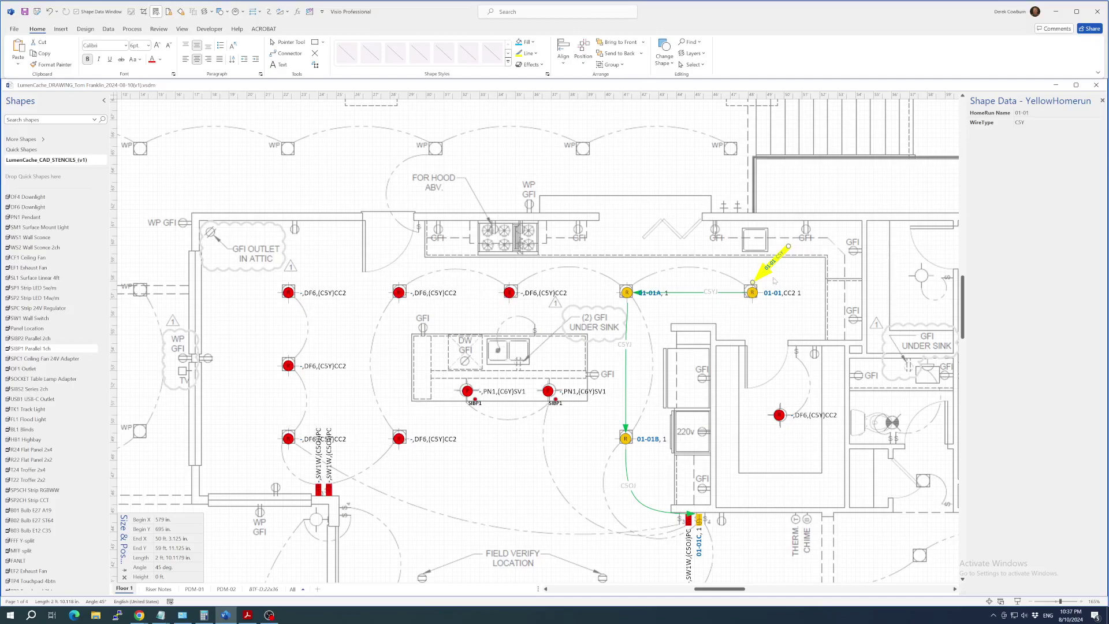
- Wire the upper and two middle downlights with the left switch into zone 01-02, lengthening its home-run arrow
{"action": "left_click", "coordinate": [628, 293]}
{"action": "left_click", "coordinate": [518, 303], "text": "shift"}
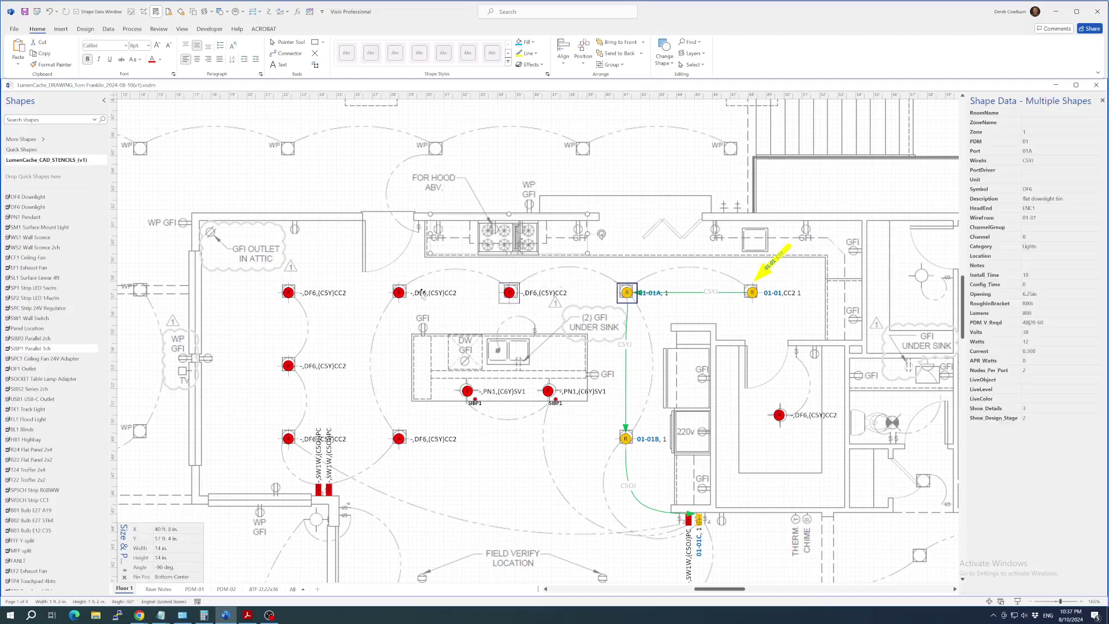
{"action": "left_click", "coordinate": [399, 295], "text": "shift"}
{"action": "left_click", "coordinate": [401, 440], "text": "shift"}
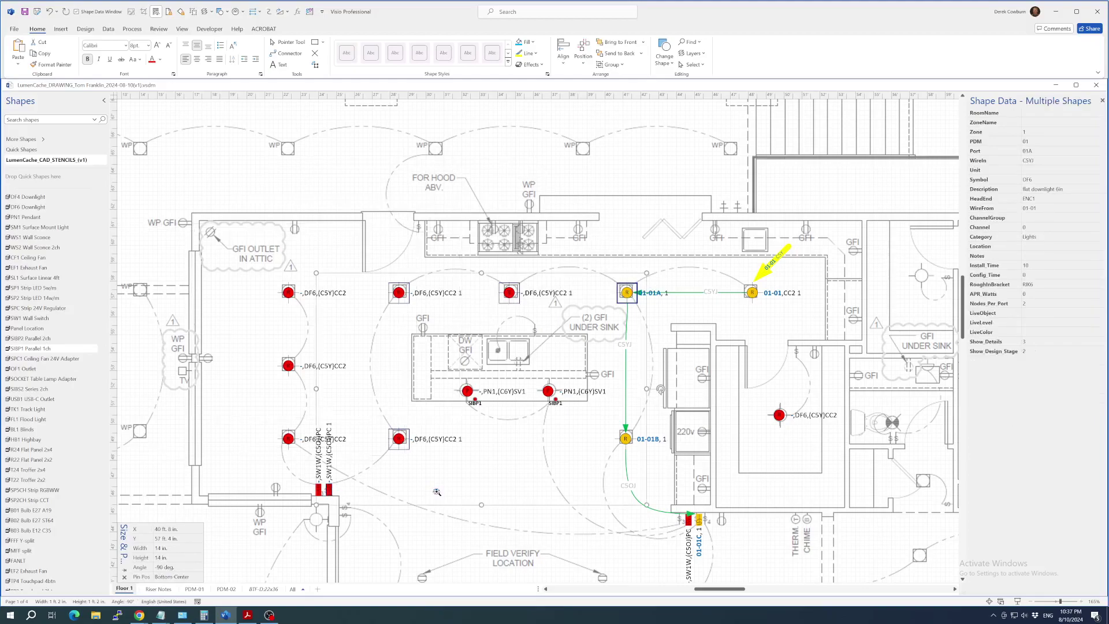
{"action": "left_click", "coordinate": [424, 530]}
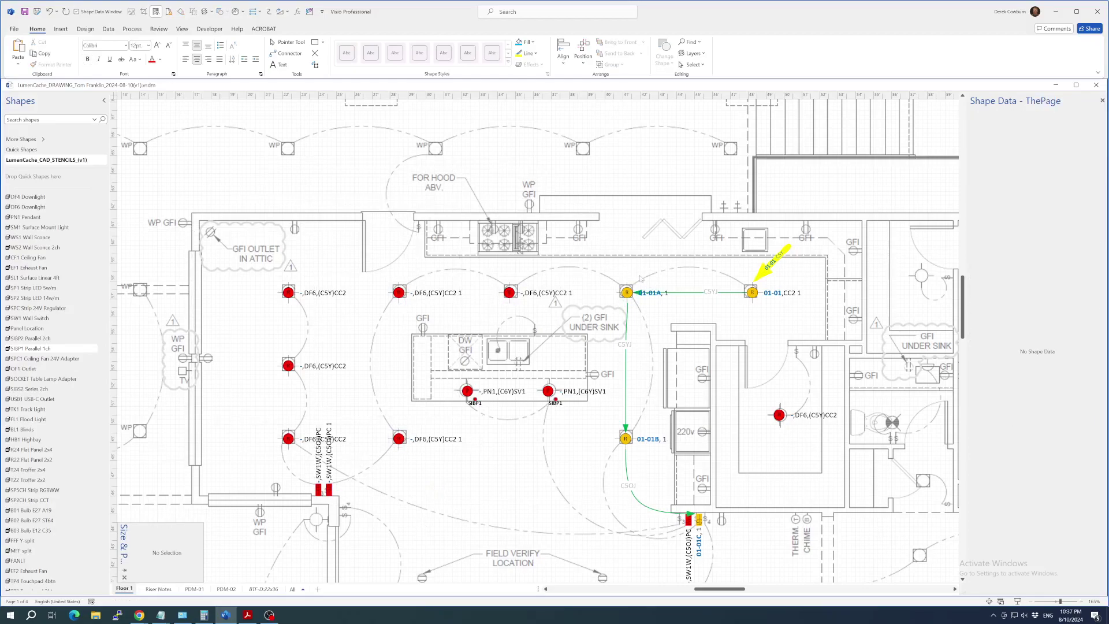
{"action": "left_click", "coordinate": [510, 294]}
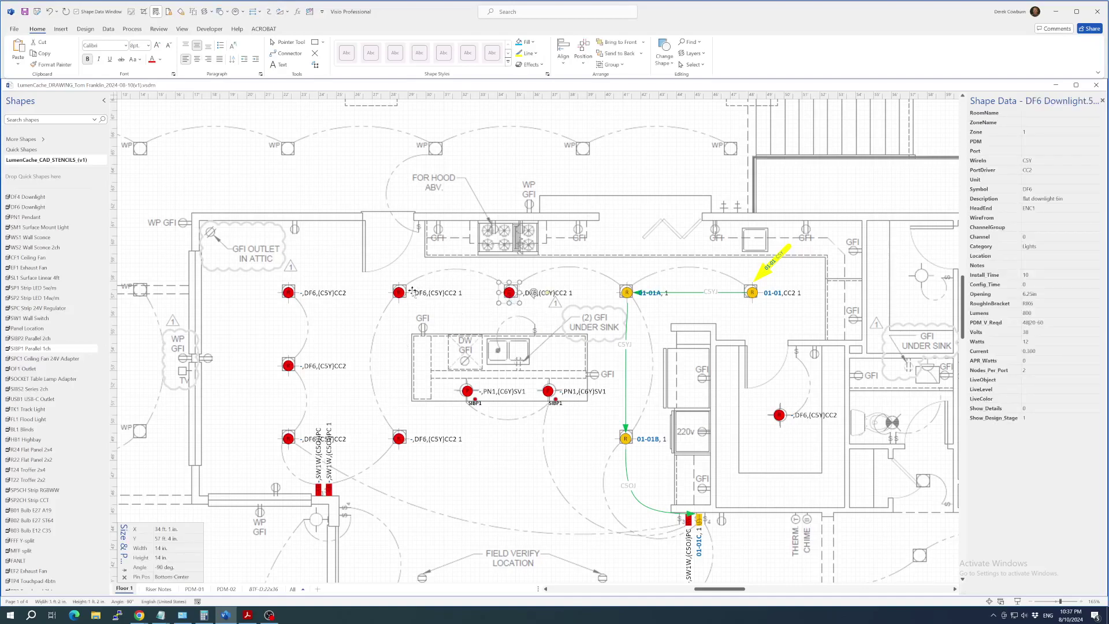
{"action": "left_click", "coordinate": [400, 293], "text": "shift"}
{"action": "left_click", "coordinate": [398, 440], "text": "shift"}
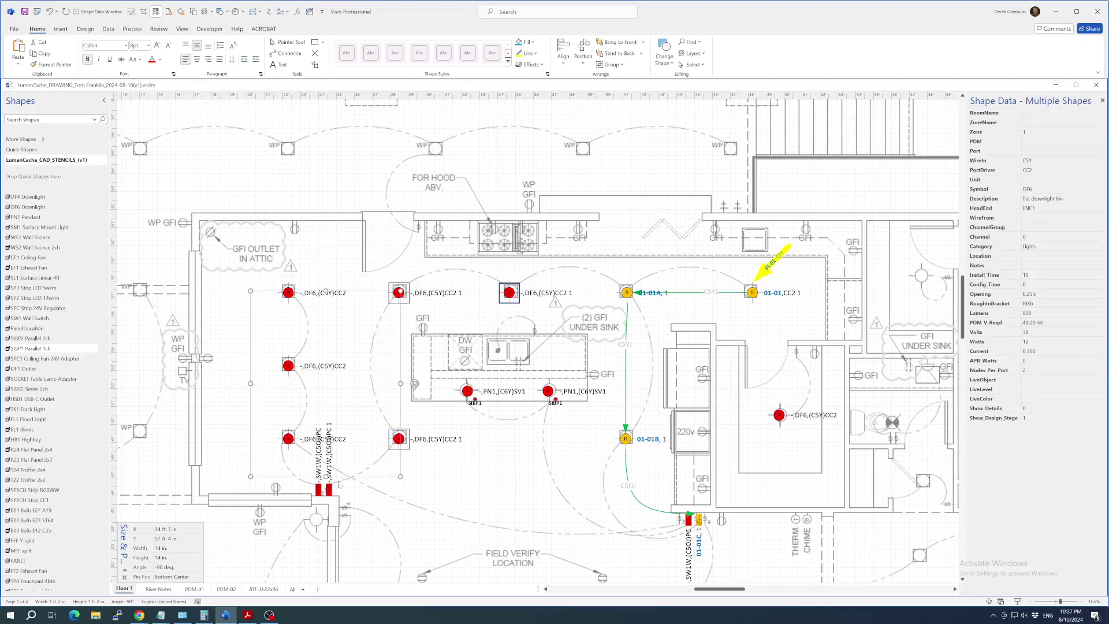
{"action": "left_click", "coordinate": [331, 493], "text": "shift"}
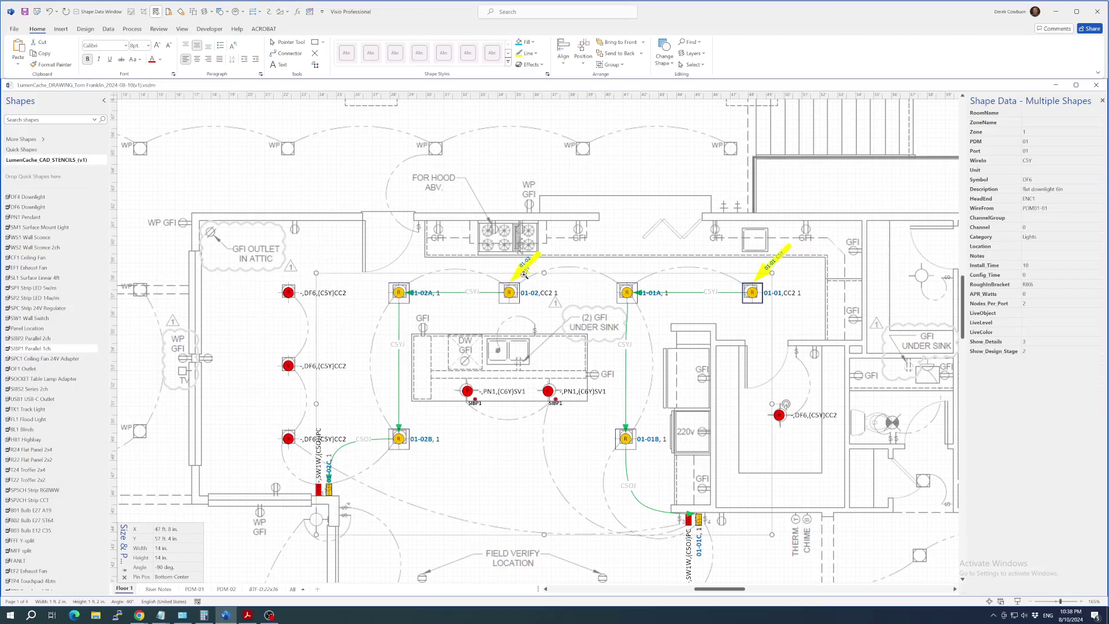
{"action": "left_click", "coordinate": [538, 254]}
{"action": "left_click_drag", "start_coordinate": [540, 251], "coordinate": [546, 245]}
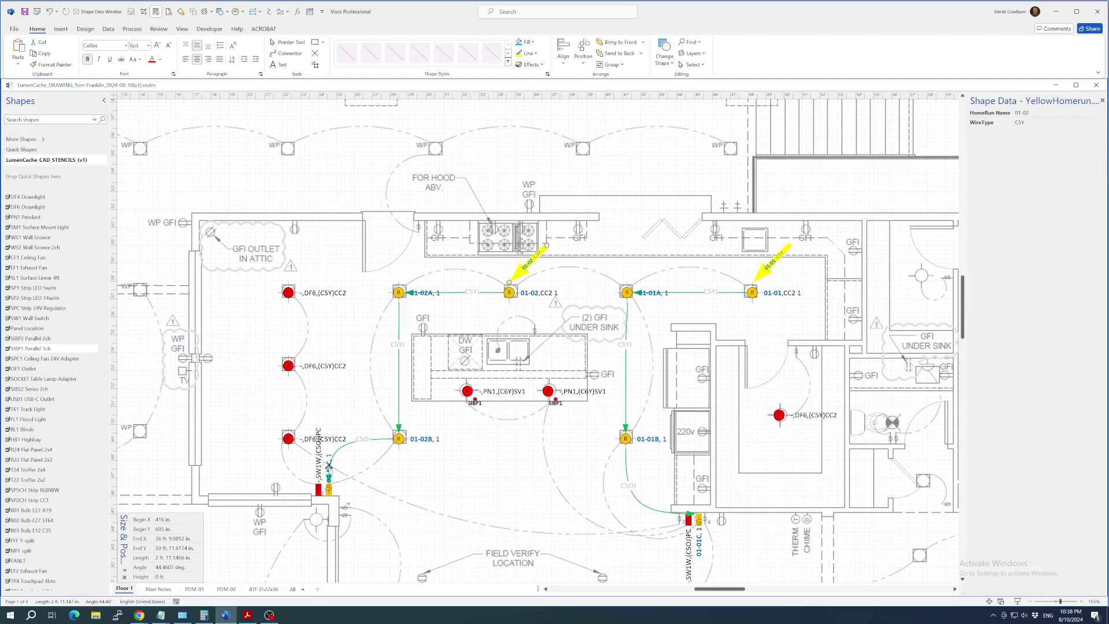
{"action": "scroll", "coordinate": [473, 358], "scroll_direction": "down", "scroll_amount": 2}
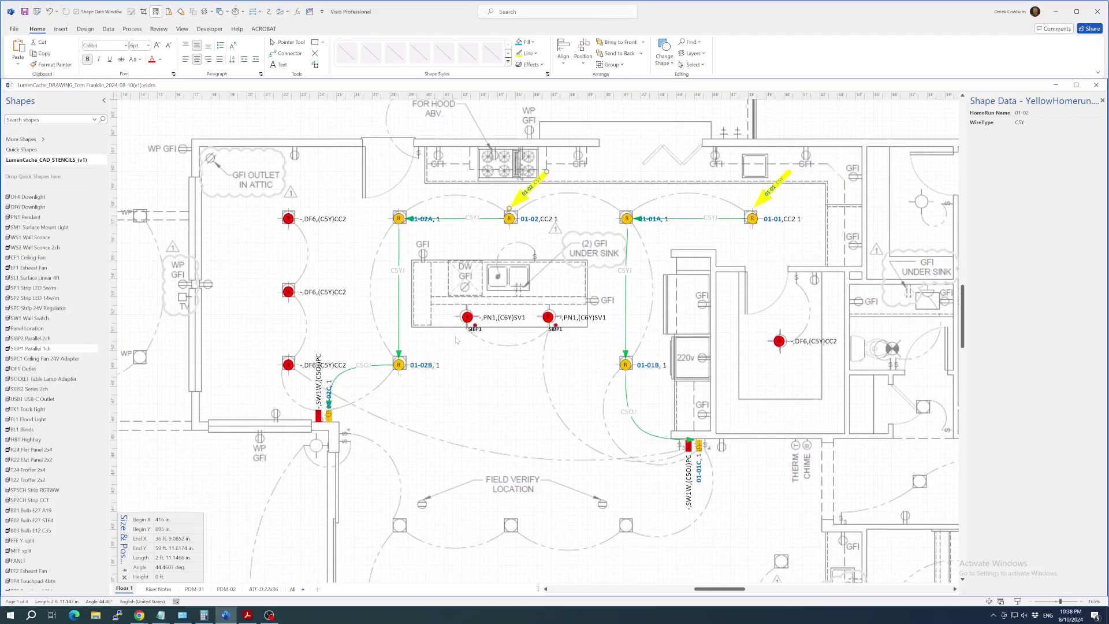
- Wire both island PN1 pendants, their SIBP1 tags and the switch into zone 01-03 with Ctrl+Shift+R
{"action": "left_click", "coordinate": [467, 317]}
{"action": "left_click", "coordinate": [474, 328], "text": "shift"}
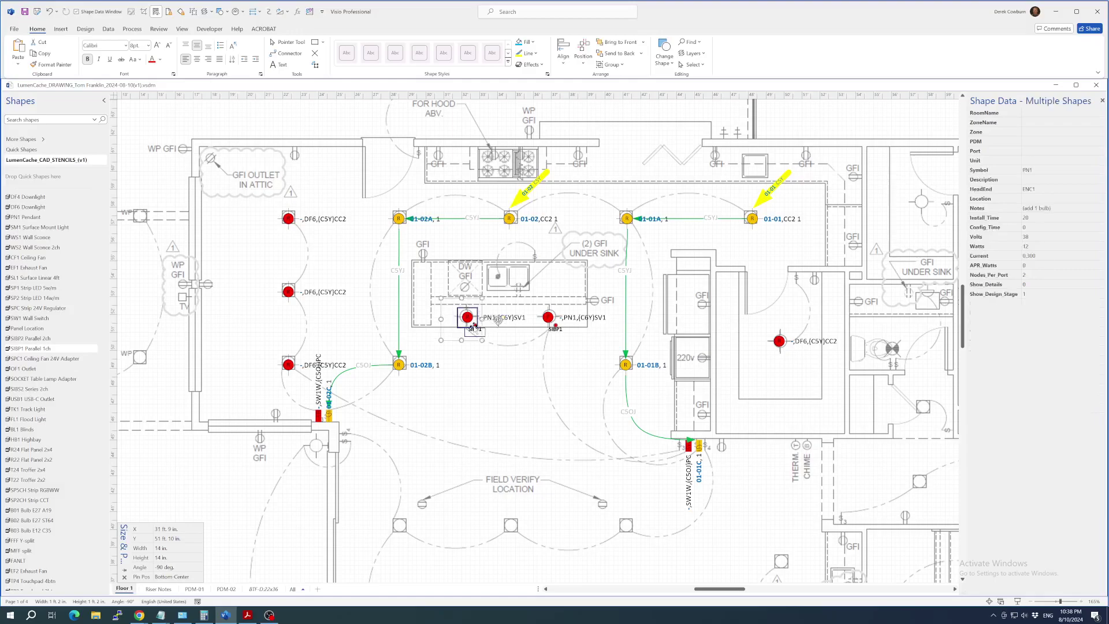
{"action": "scroll", "coordinate": [474, 328], "scroll_direction": "up", "scroll_amount": 5}
{"action": "left_click", "coordinate": [654, 323], "text": "shift"}
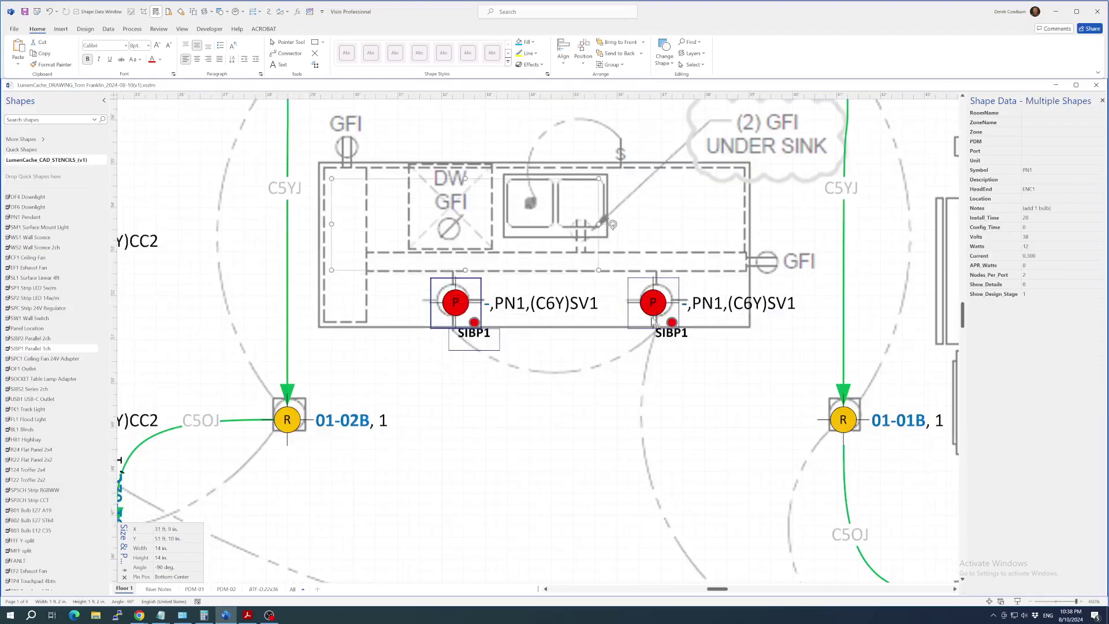
{"action": "left_click", "coordinate": [670, 333], "text": "shift"}
{"action": "scroll", "coordinate": [629, 248], "scroll_direction": "down", "scroll_amount": 4}
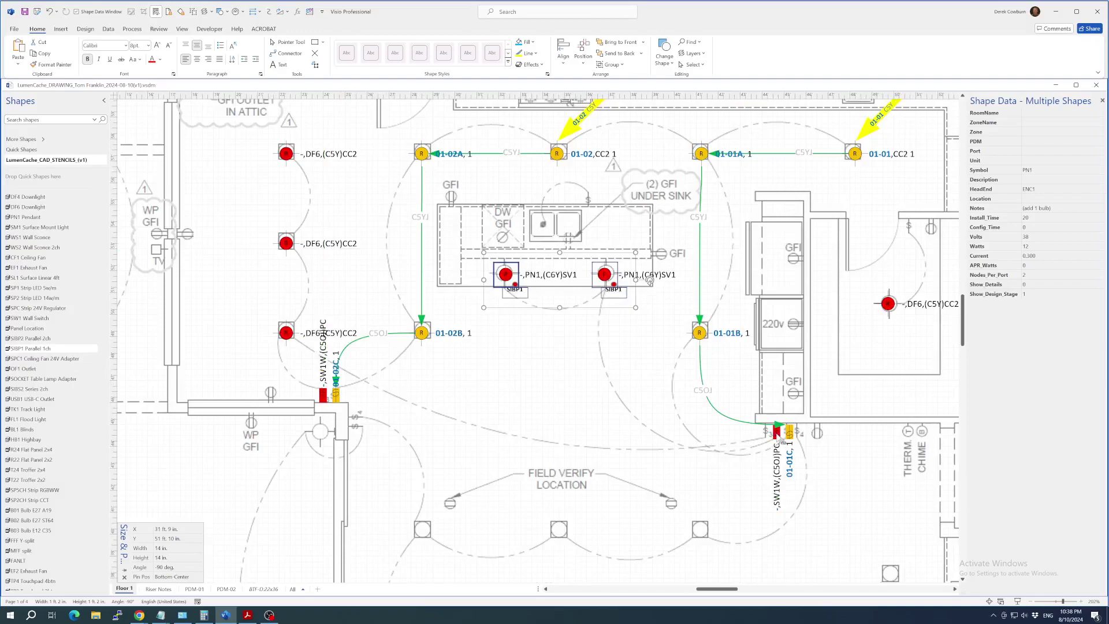
{"action": "left_click", "coordinate": [777, 433], "text": "shift"}
{"action": "key", "text": "ctrl+shift+r"}
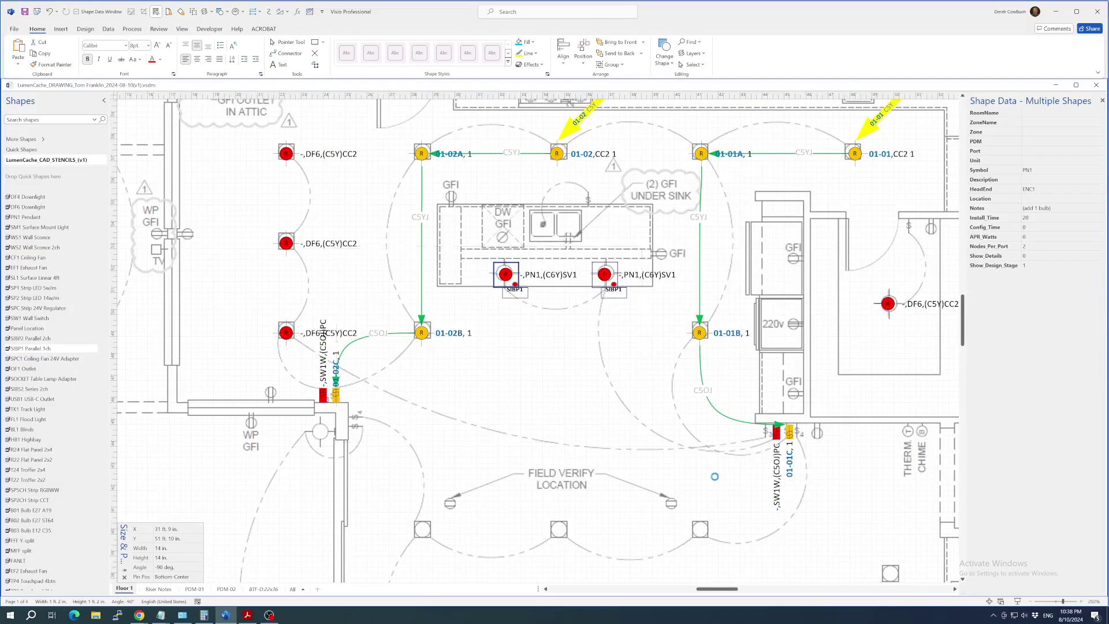
{"action": "left_click", "coordinate": [532, 238]}
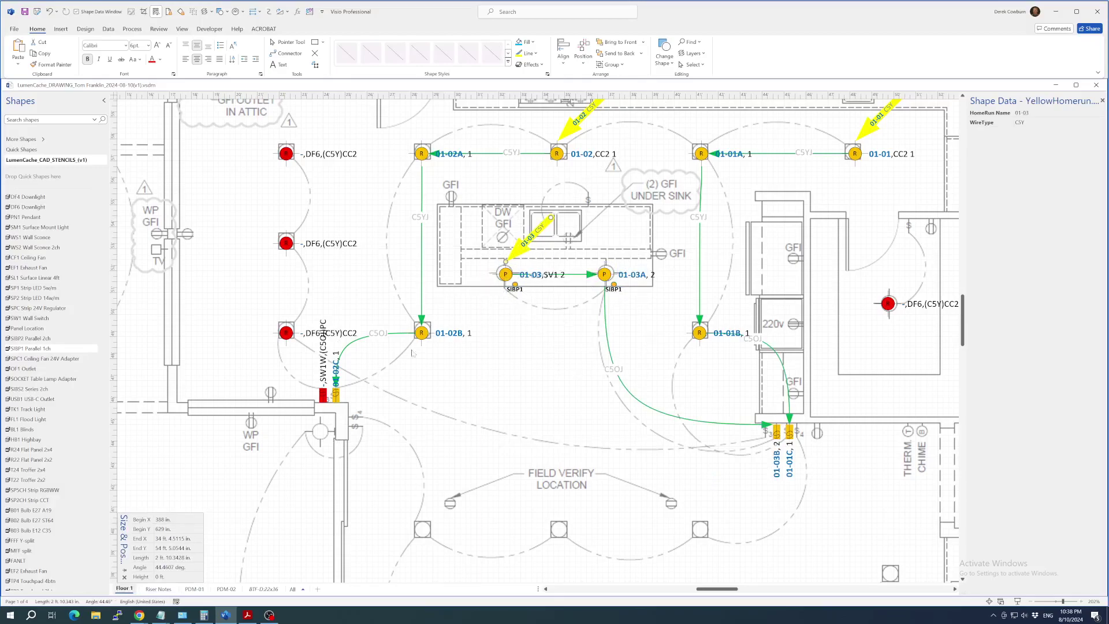
{"action": "scroll", "coordinate": [484, 454], "scroll_direction": "up", "scroll_amount": 2}
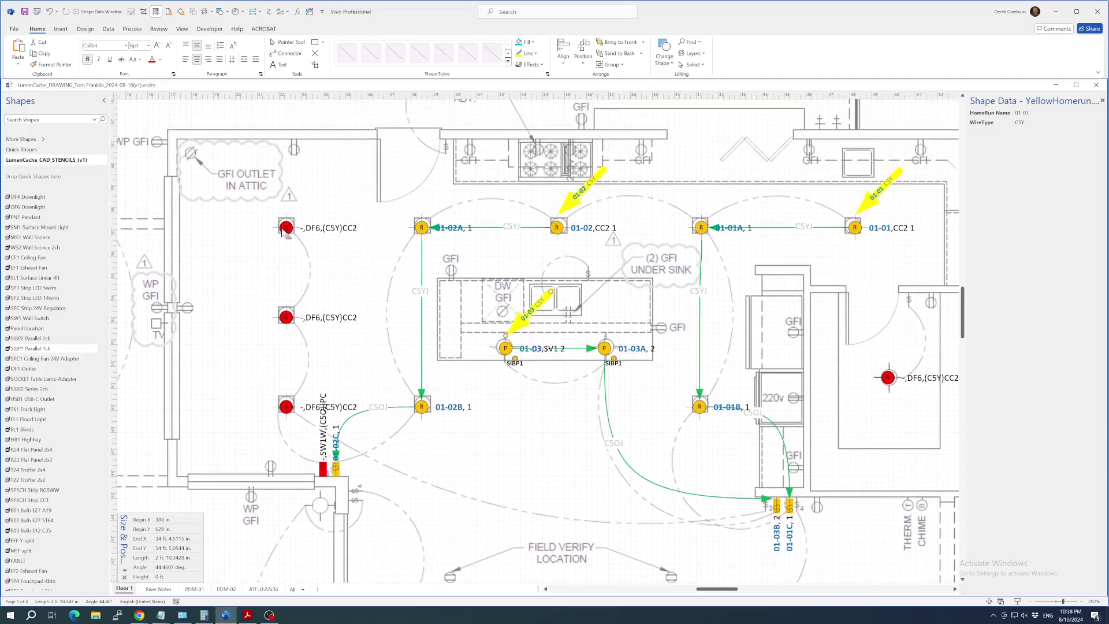
{"action": "left_click", "coordinate": [286, 228]}
{"action": "left_click", "coordinate": [286, 317], "text": "shift"}
{"action": "left_click", "coordinate": [286, 406], "text": "shift"}
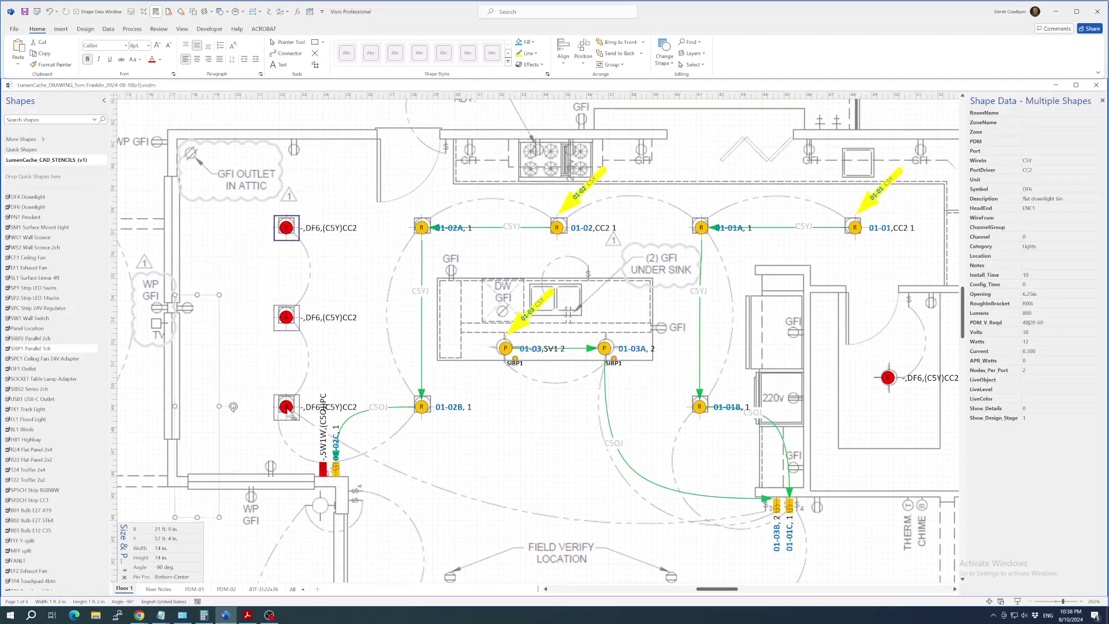
{"action": "key", "text": "ctrl+shift+a"}
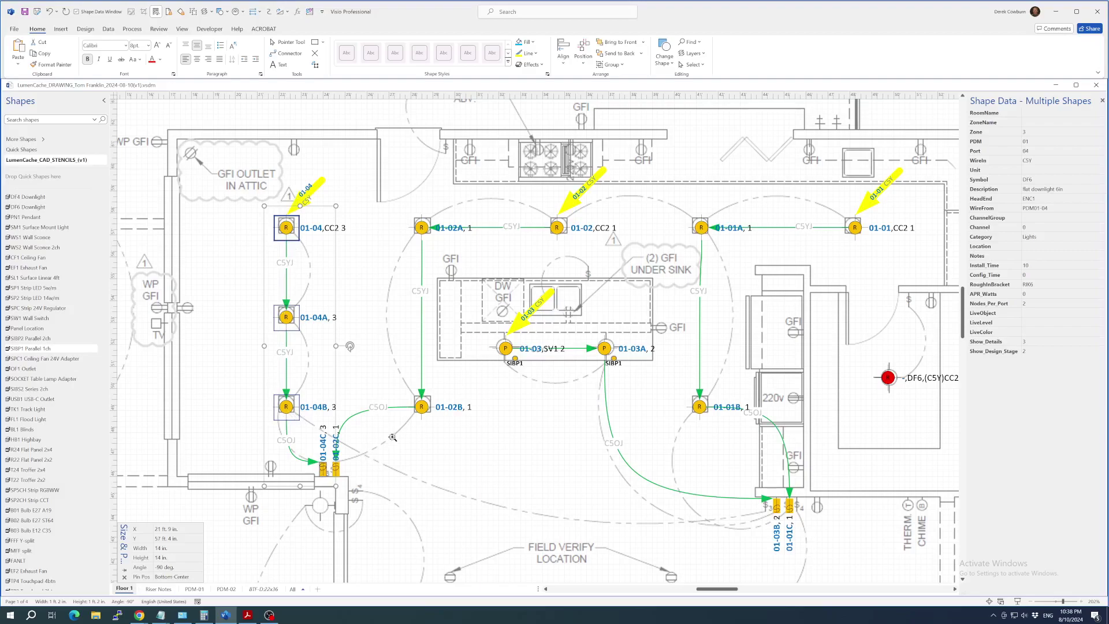
- In the LumenCache Design Tool, give zone 1 room name Kitchen and zone name Downlights
{"action": "key", "text": "ctrl+shift+l"}
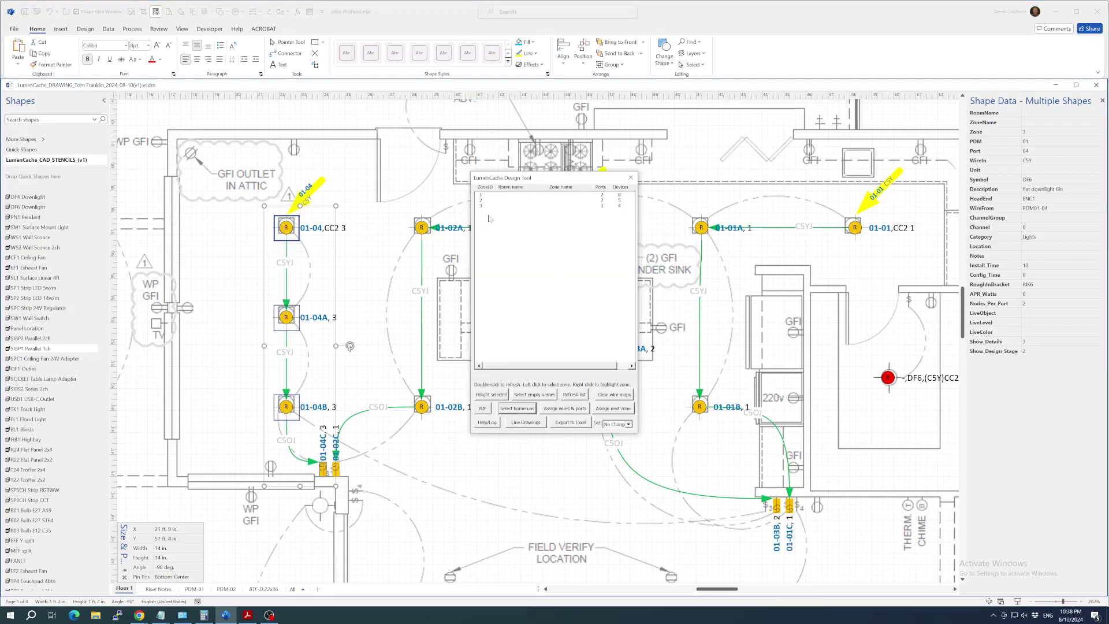
{"action": "left_click", "coordinate": [503, 195]}
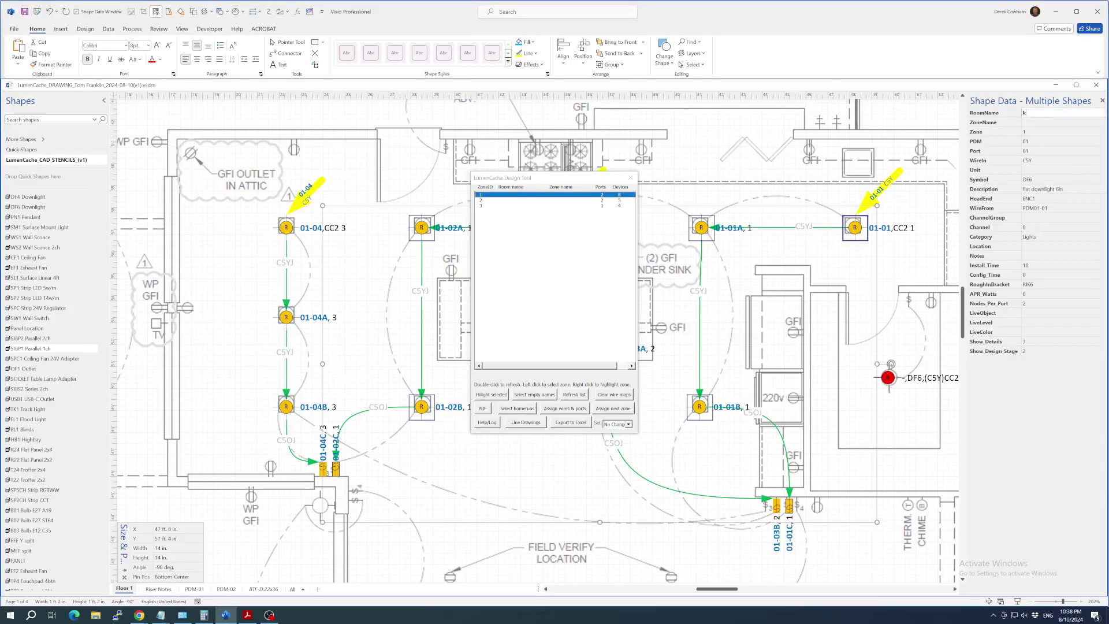
{"action": "key", "text": "Return"}
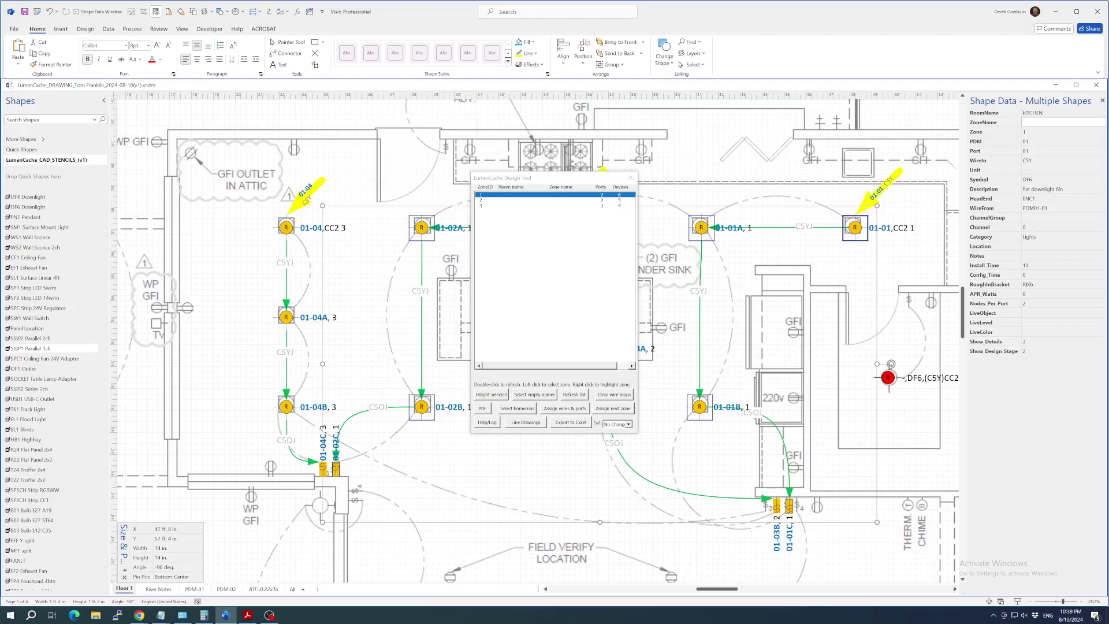
{"action": "key", "text": "shift+Tab"}
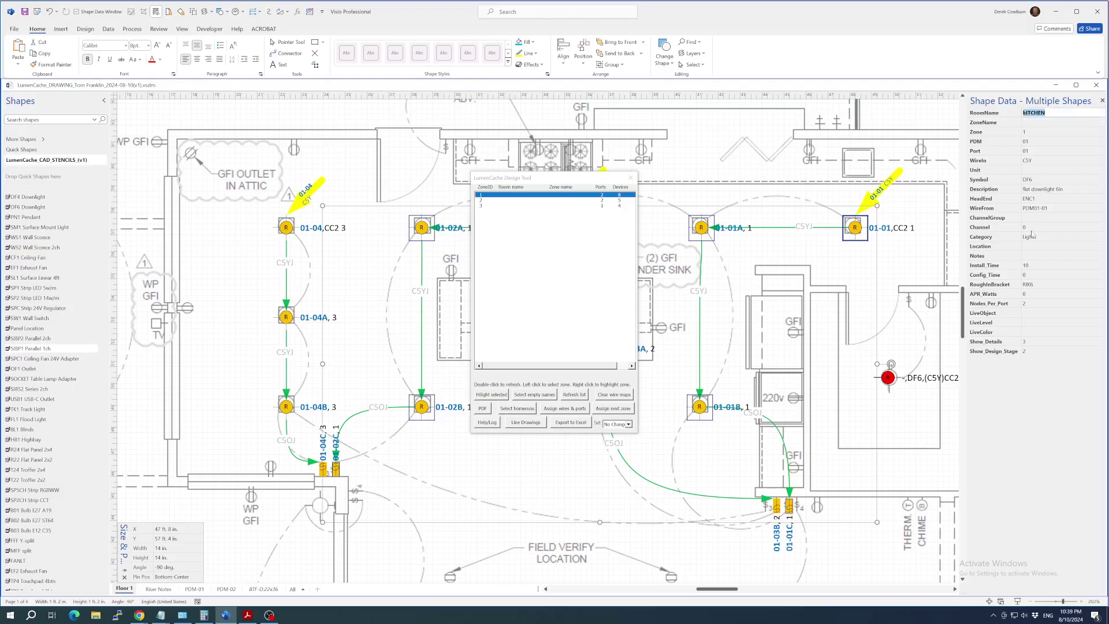
{"action": "type", "text": "Kitchen"}
{"action": "key", "text": "Return"}
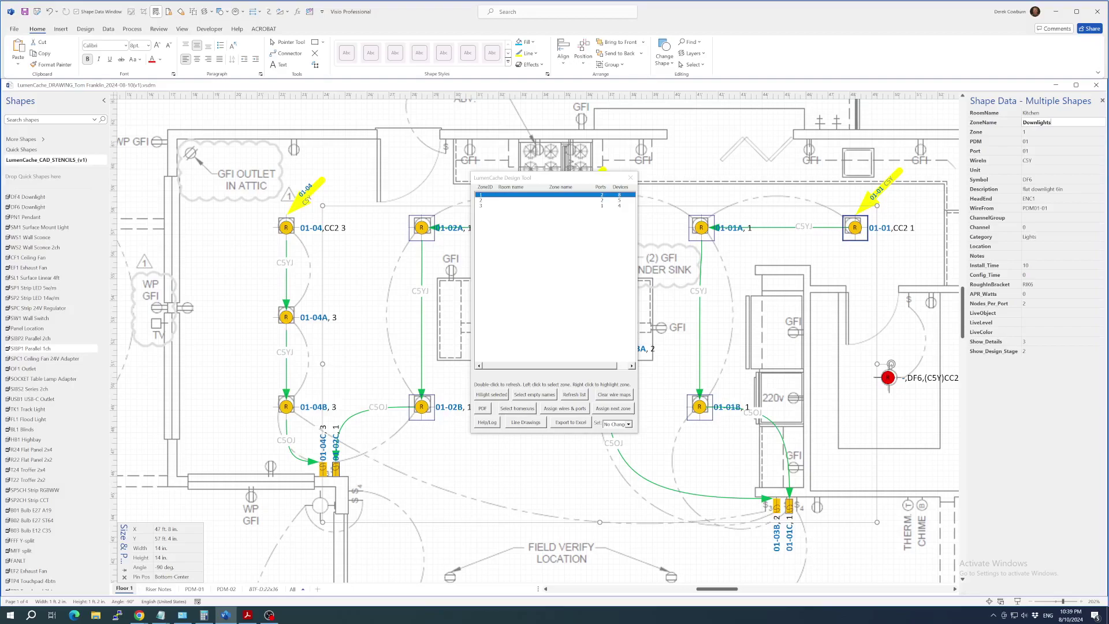
{"action": "type", "text": "Downlights"}
{"action": "key", "text": "Return"}
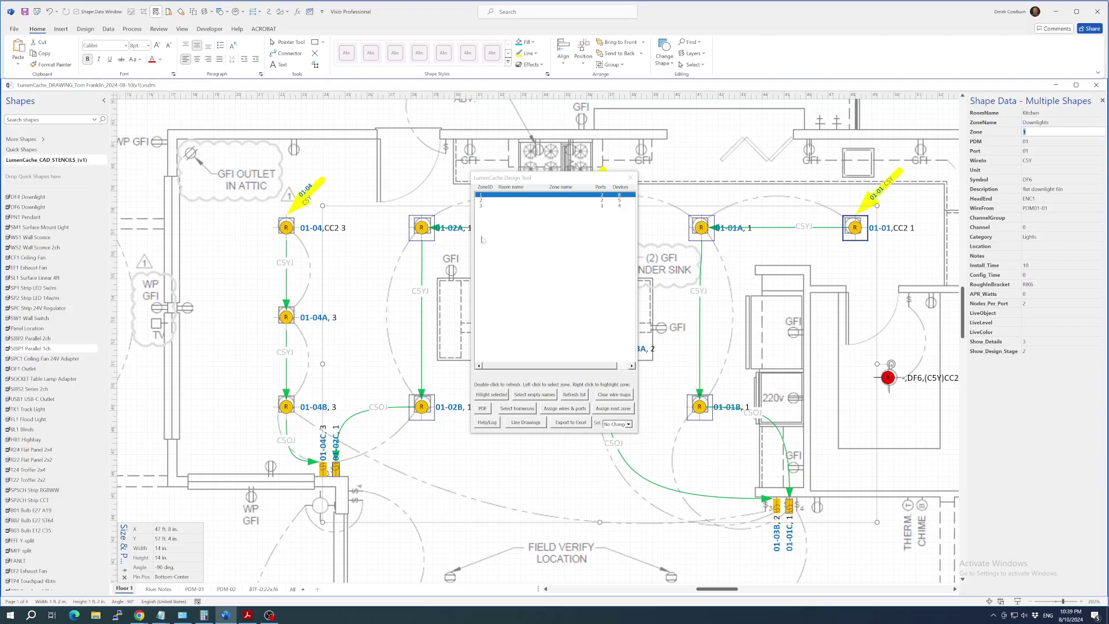
- Give zone 2 room name Kitchen and zone name Island
{"action": "left_click", "coordinate": [500, 201]}
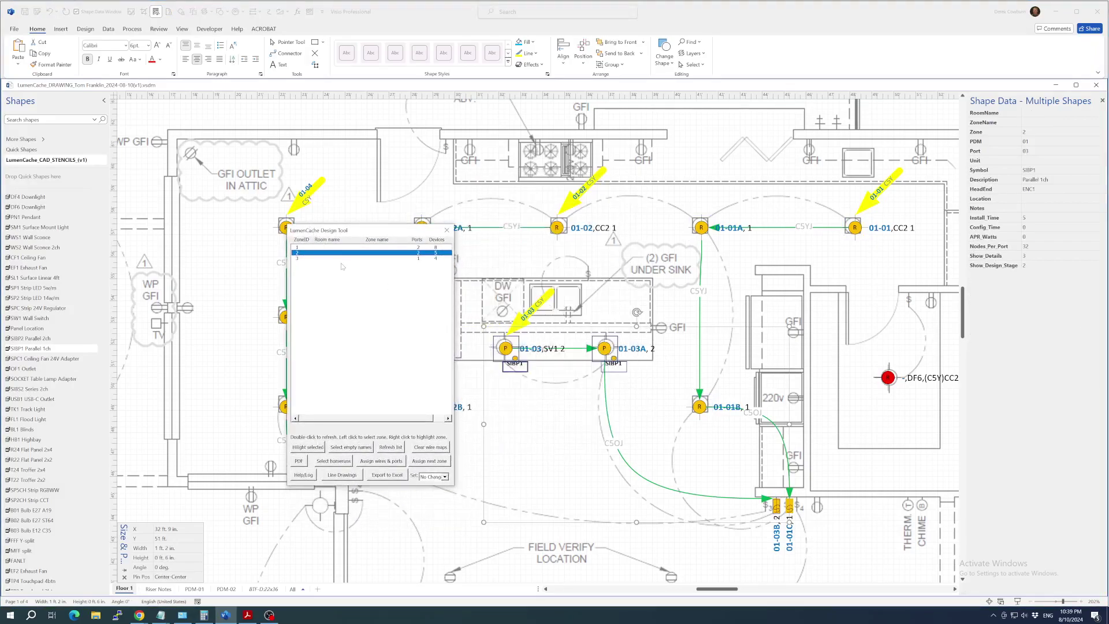
{"action": "left_click", "coordinate": [1040, 114]}
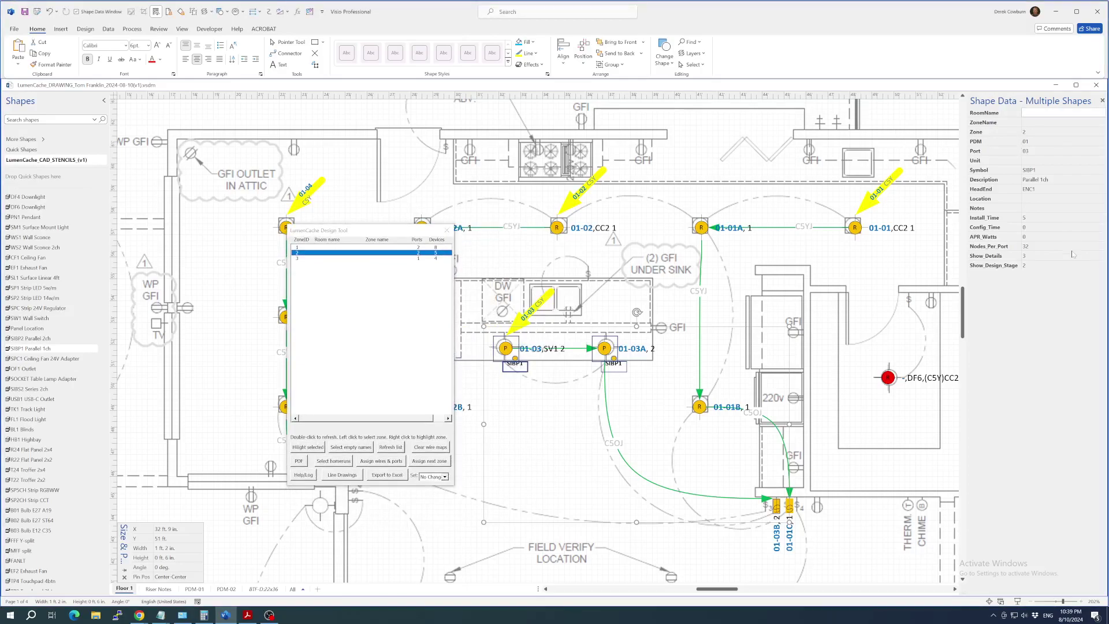
{"action": "type", "text": "Kitchen"}
{"action": "key", "text": "Return"}
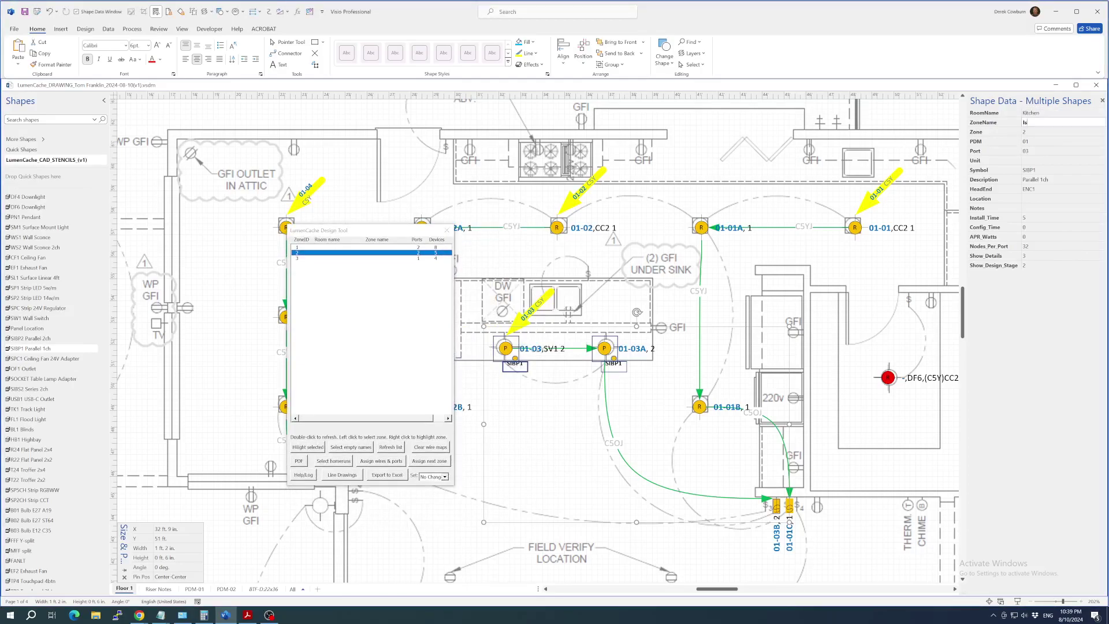
{"action": "type", "text": "Island"}
{"action": "key", "text": "Return"}
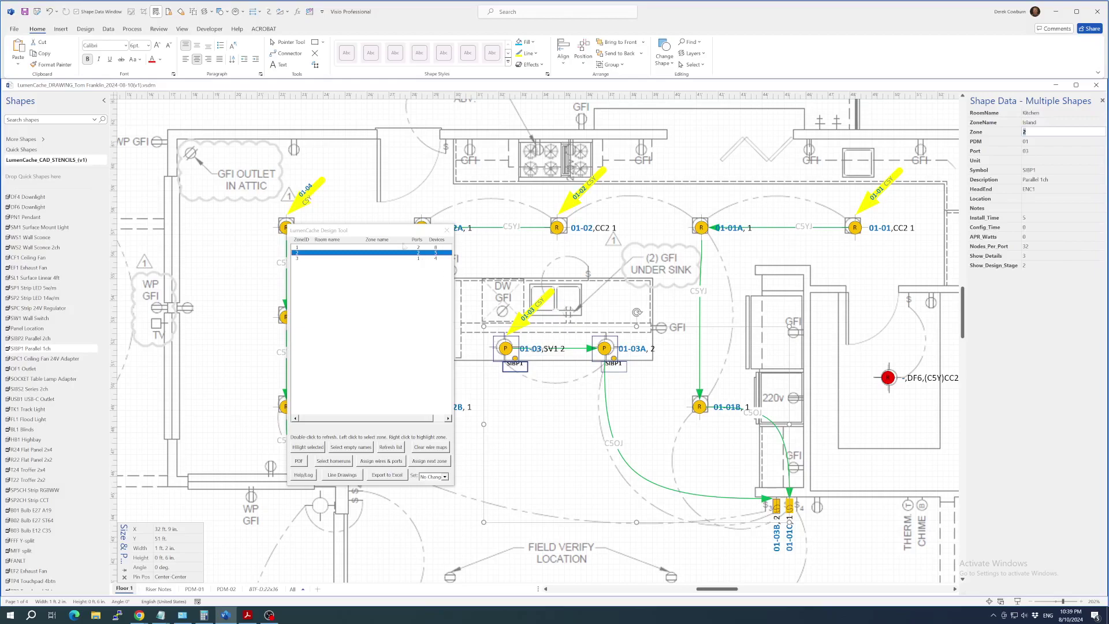
- Give zone 3 room name Kitchen and zone name Nook, then refresh the zone list
{"action": "left_click_drag", "start_coordinate": [367, 227], "coordinate": [533, 173]}
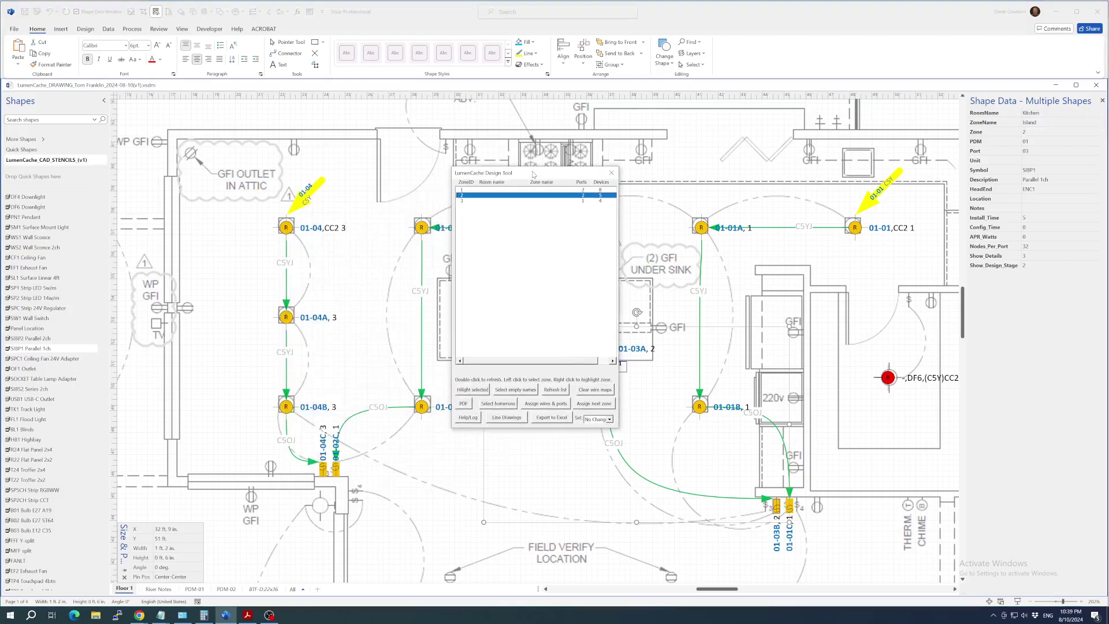
{"action": "left_click", "coordinate": [478, 201]}
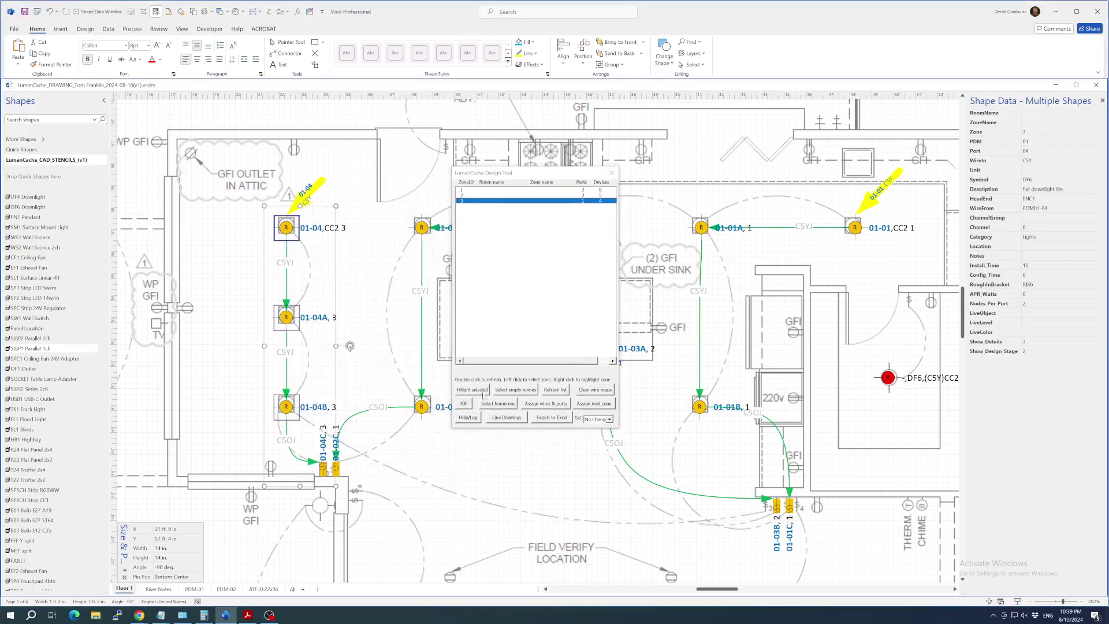
{"action": "left_click", "coordinate": [1046, 114]}
{"action": "type", "text": "Kitchen"}
{"action": "key", "text": "Tab"}
{"action": "type", "text": "N"}
{"action": "key", "text": "Tab"}
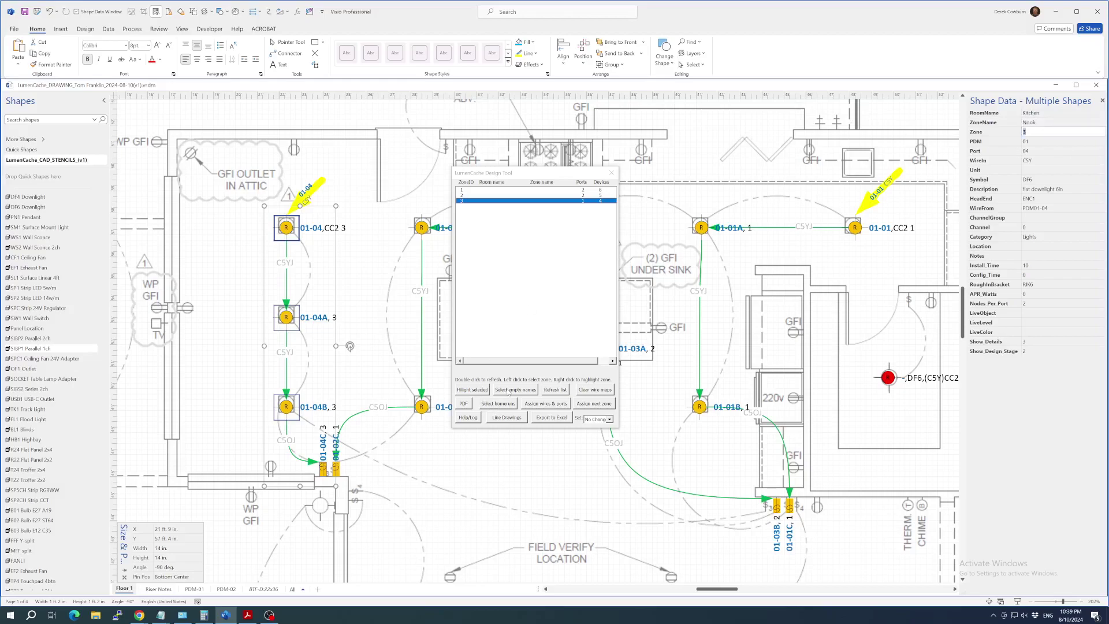
{"action": "left_click", "coordinate": [548, 395]}
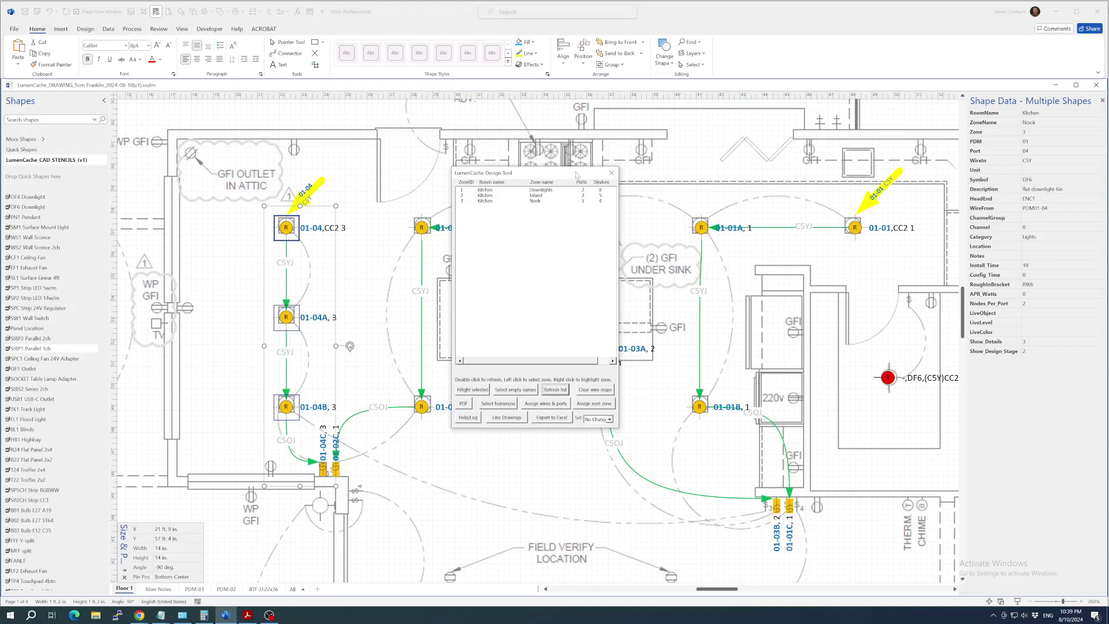
{"action": "left_click_drag", "start_coordinate": [576, 175], "coordinate": [421, 174]}
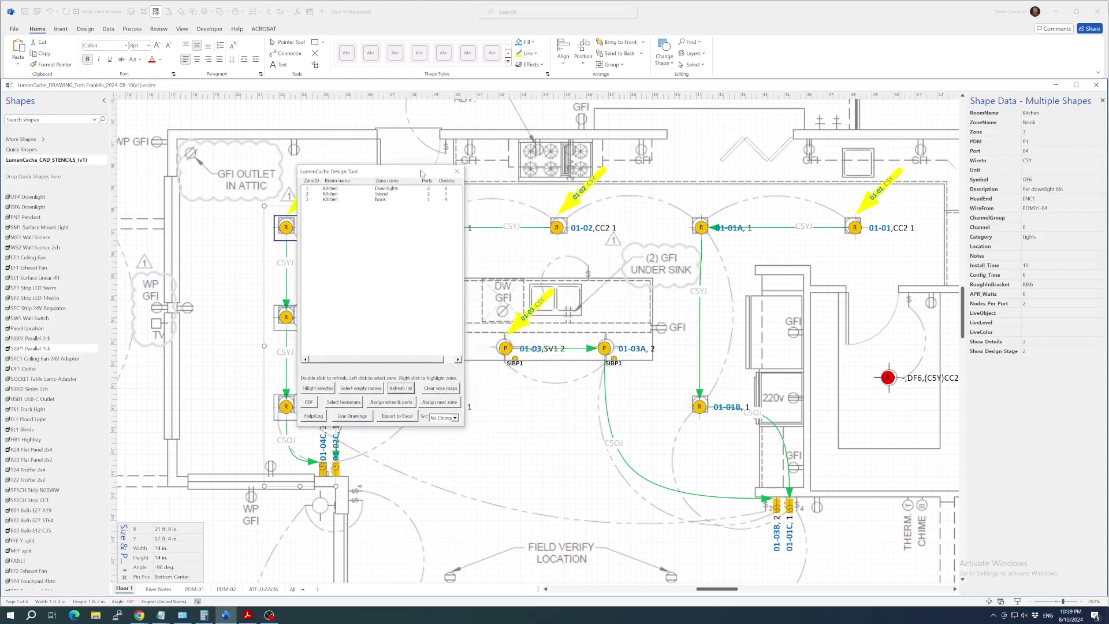
- Generate the PDM-01 line drawing page showing four kitchen circuits totalling 132 watts
{"action": "left_click", "coordinate": [360, 416]}
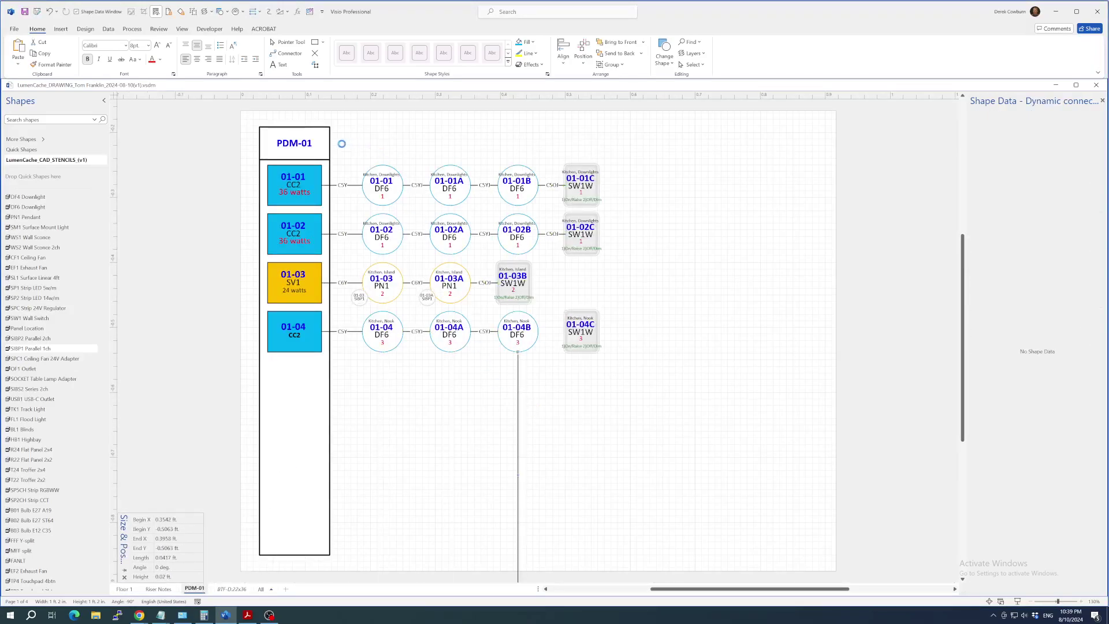
{"action": "scroll", "coordinate": [356, 143], "scroll_direction": "up", "scroll_amount": 2}
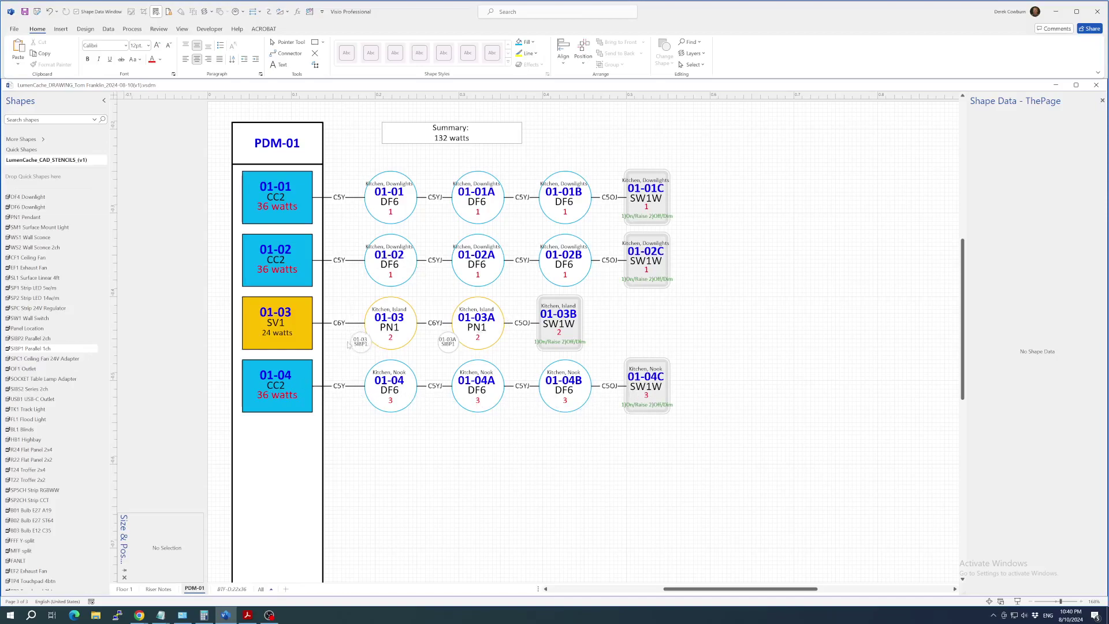
{"action": "scroll", "coordinate": [348, 345], "scroll_direction": "up", "scroll_amount": 4}
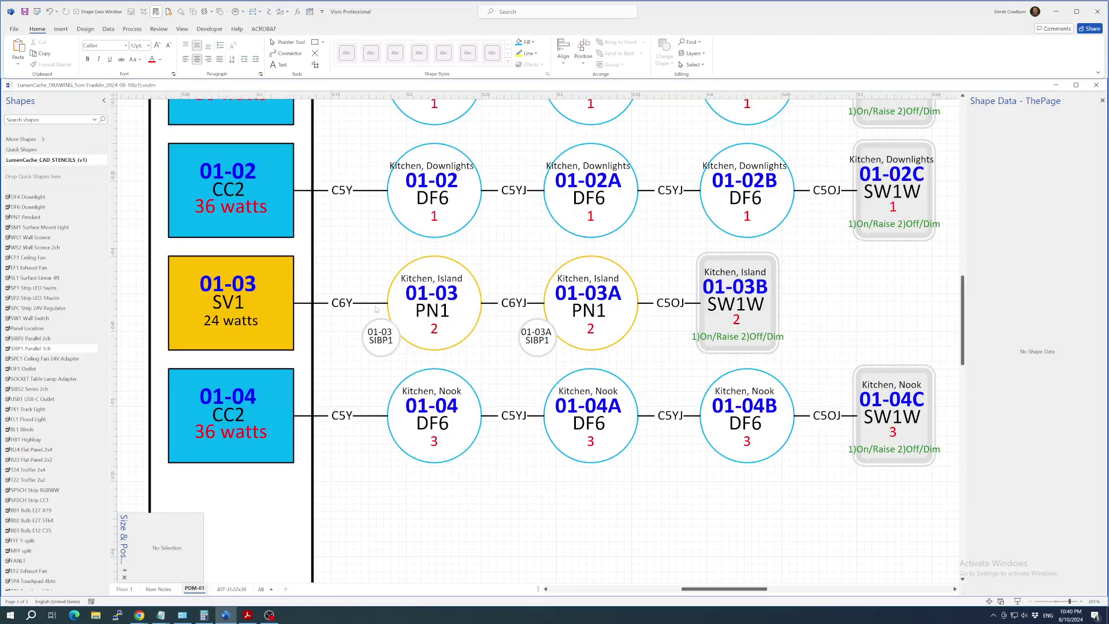
{"action": "scroll", "coordinate": [403, 266], "scroll_direction": "down", "scroll_amount": 4}
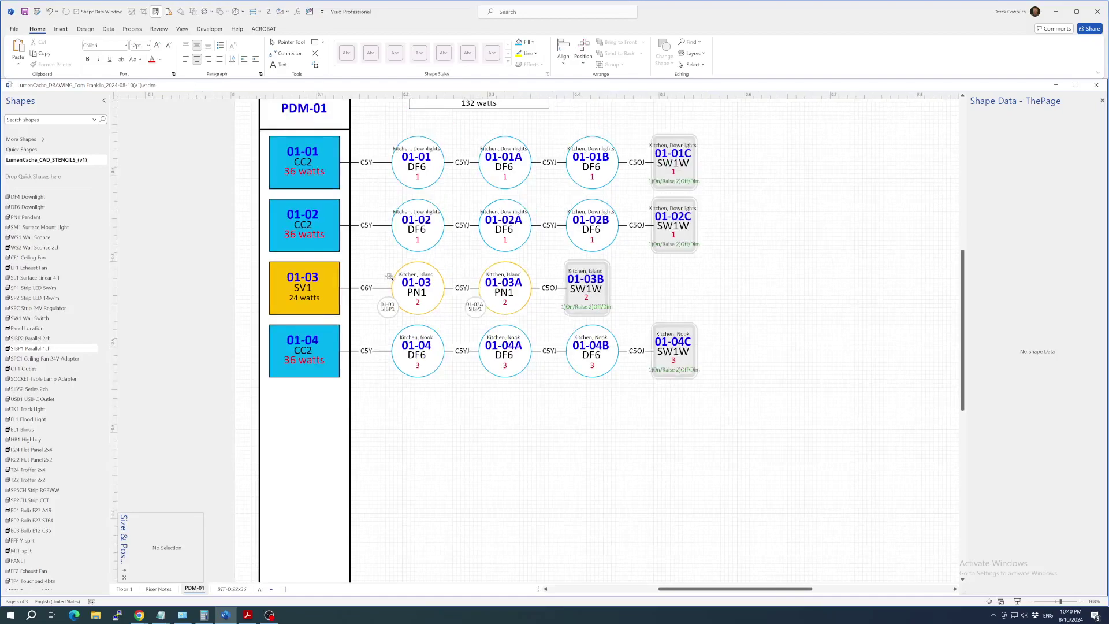
{"action": "key", "text": "super"}
{"action": "type", "text": "ex"}
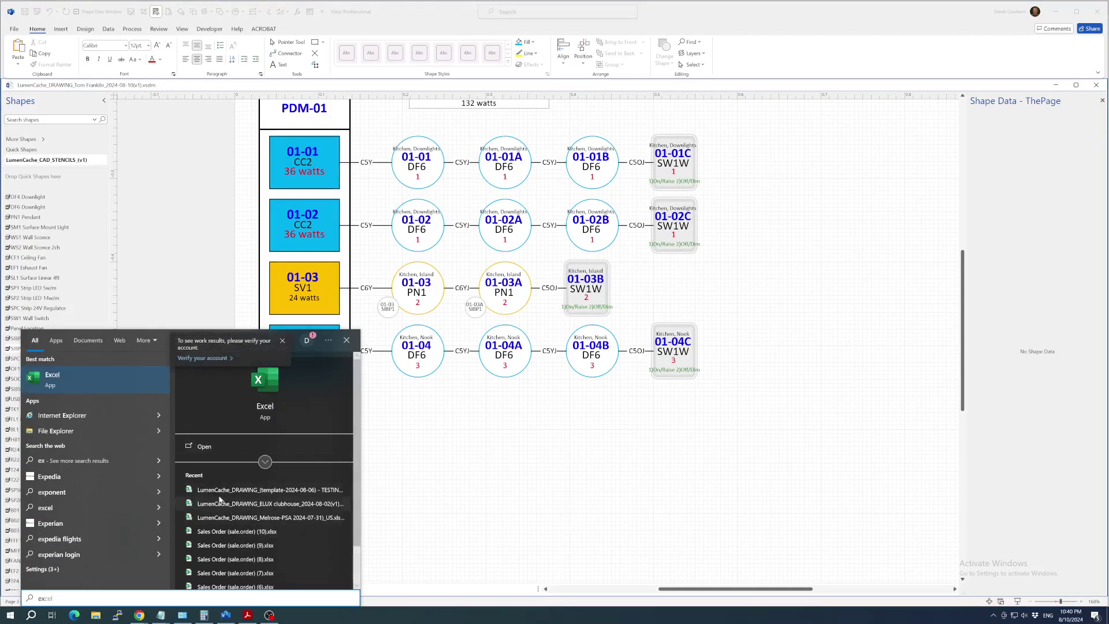
{"action": "left_click", "coordinate": [495, 471]}
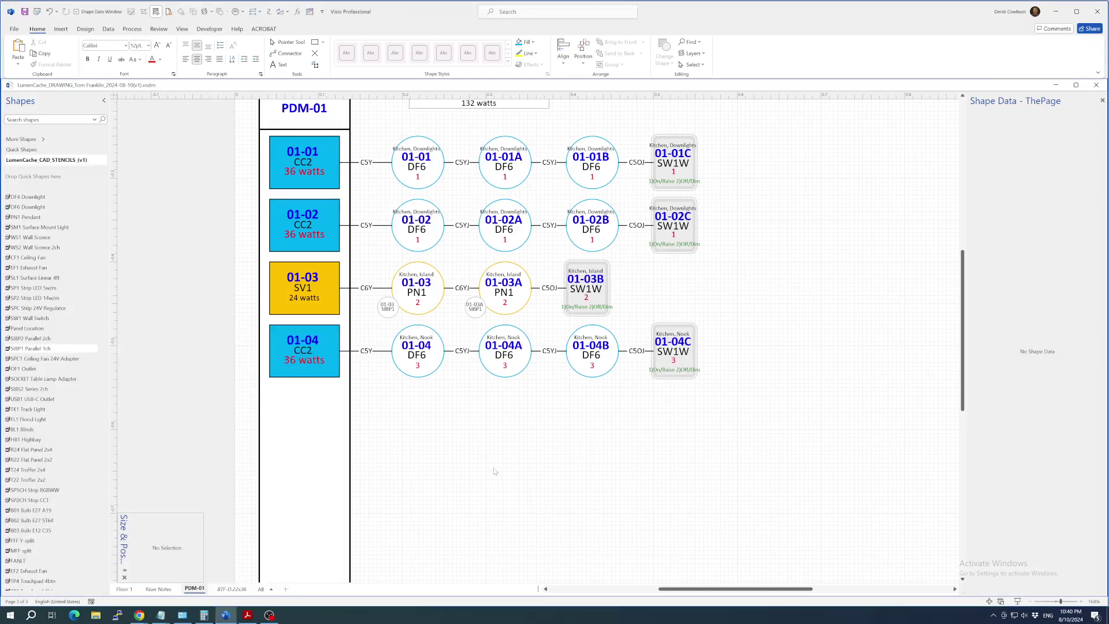
{"action": "scroll", "coordinate": [473, 454], "scroll_direction": "up", "scroll_amount": 2}
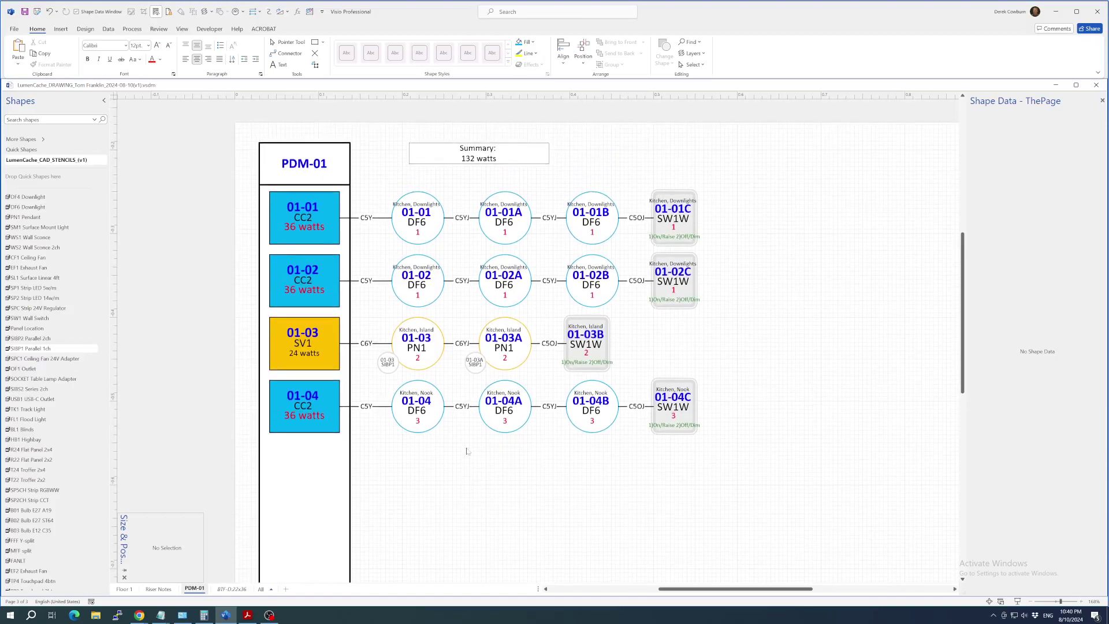
{"action": "left_click", "coordinate": [123, 590]}
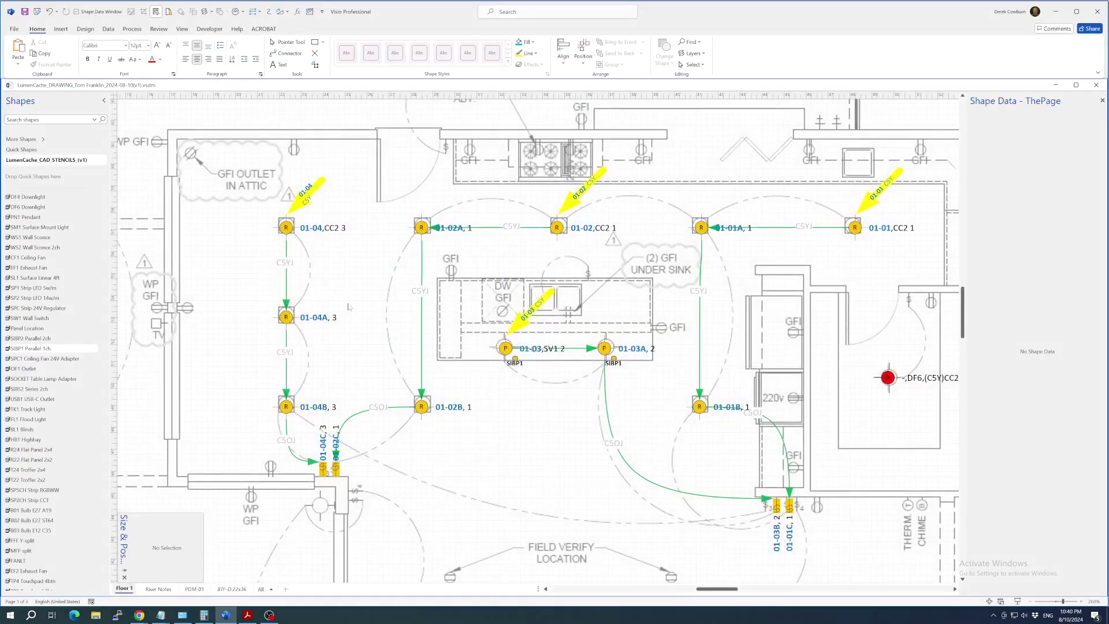
{"action": "left_click", "coordinate": [193, 590]}
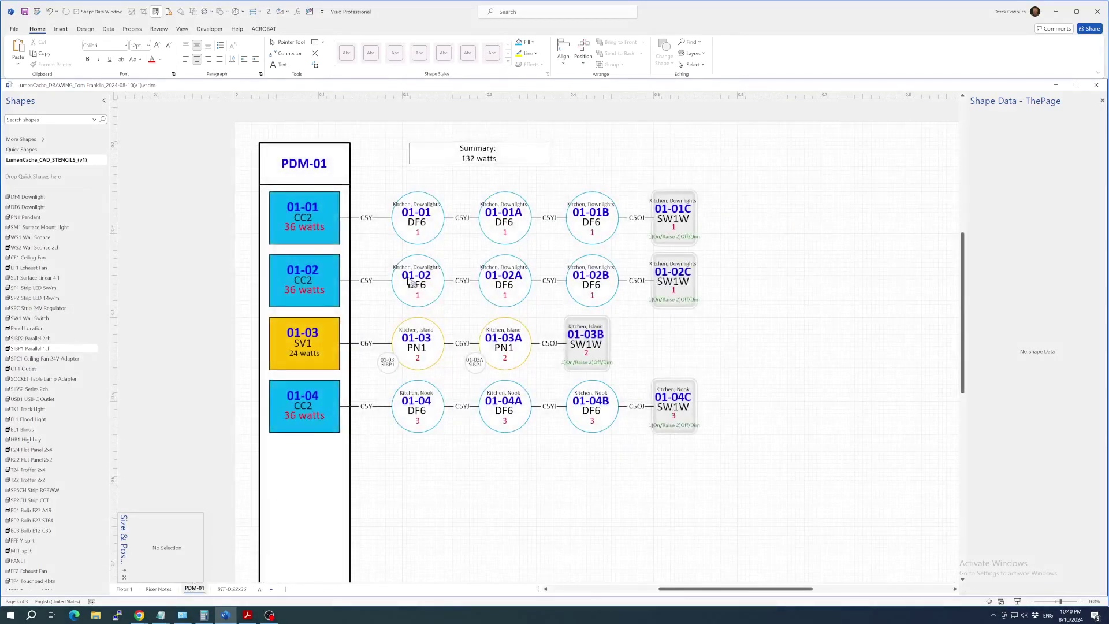
{"action": "scroll", "coordinate": [416, 235], "scroll_direction": "down", "scroll_amount": 1}
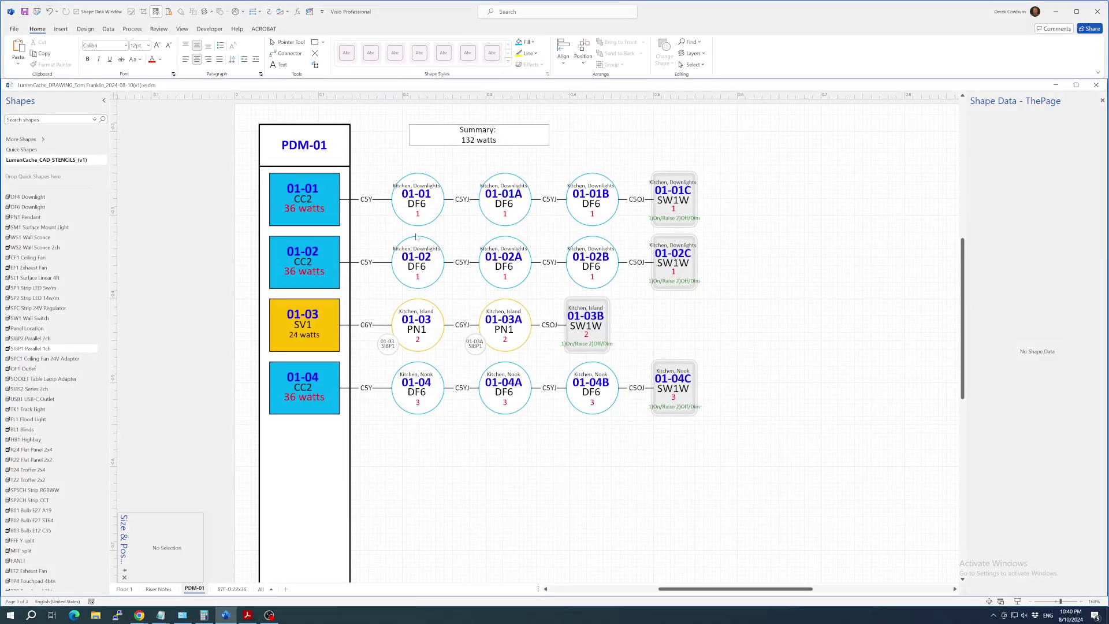